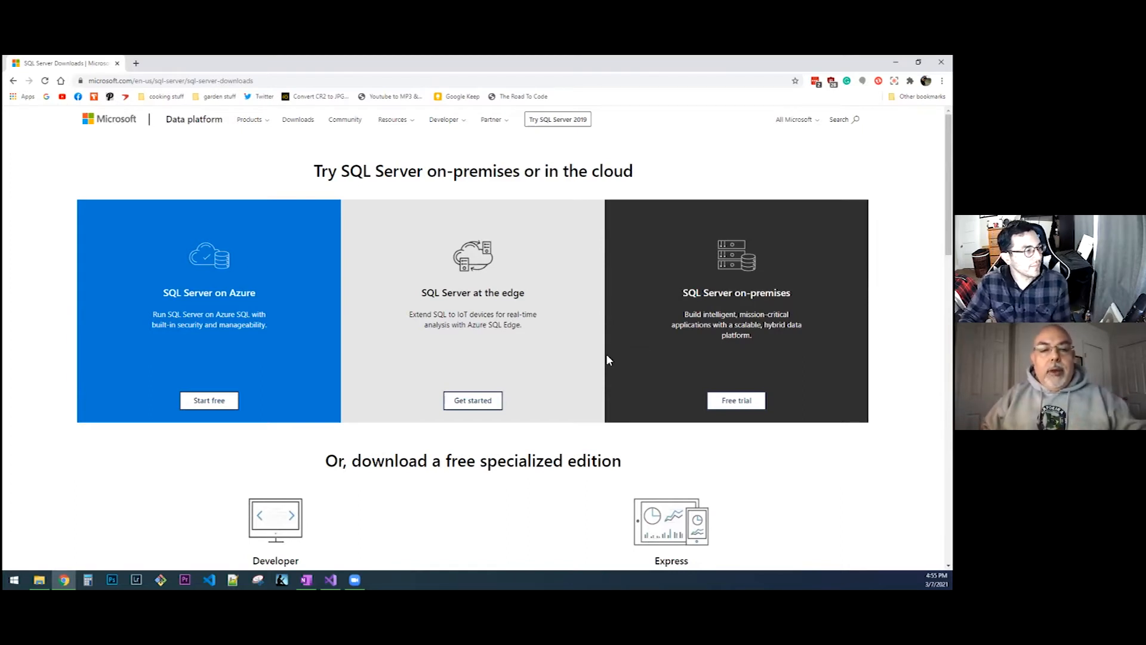
- Download the free SQL Server 2019 Developer edition installer, SQL2019-SSEI-Dev, into the Downloads folder
scroll(607, 355, "down", 3)
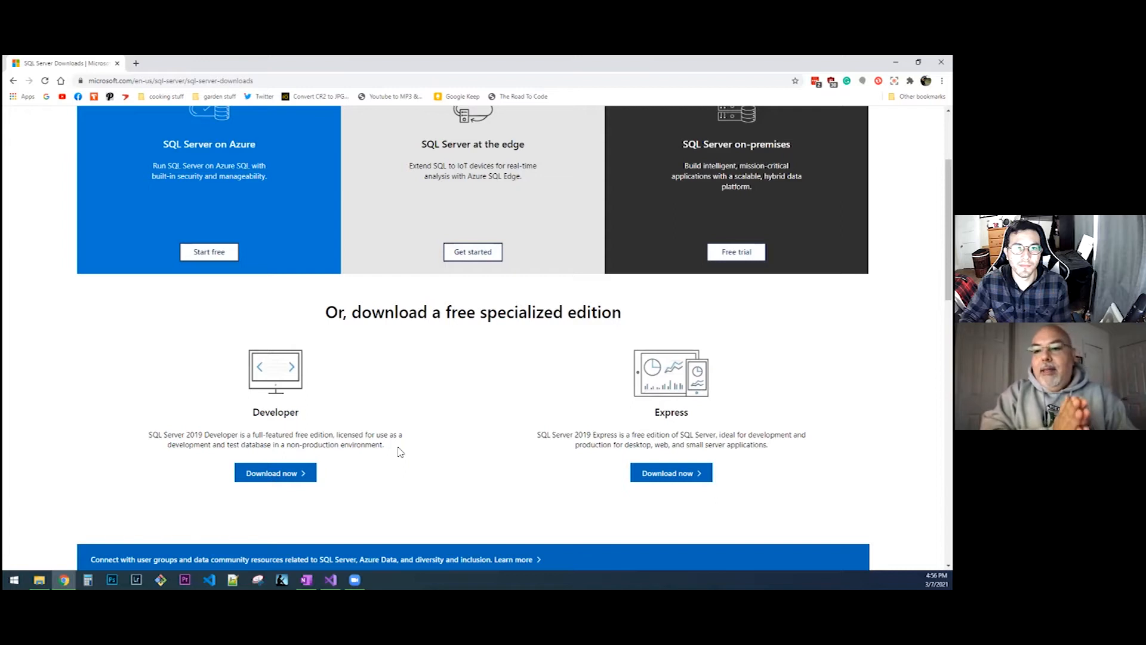
scroll(399, 452, "down", 1)
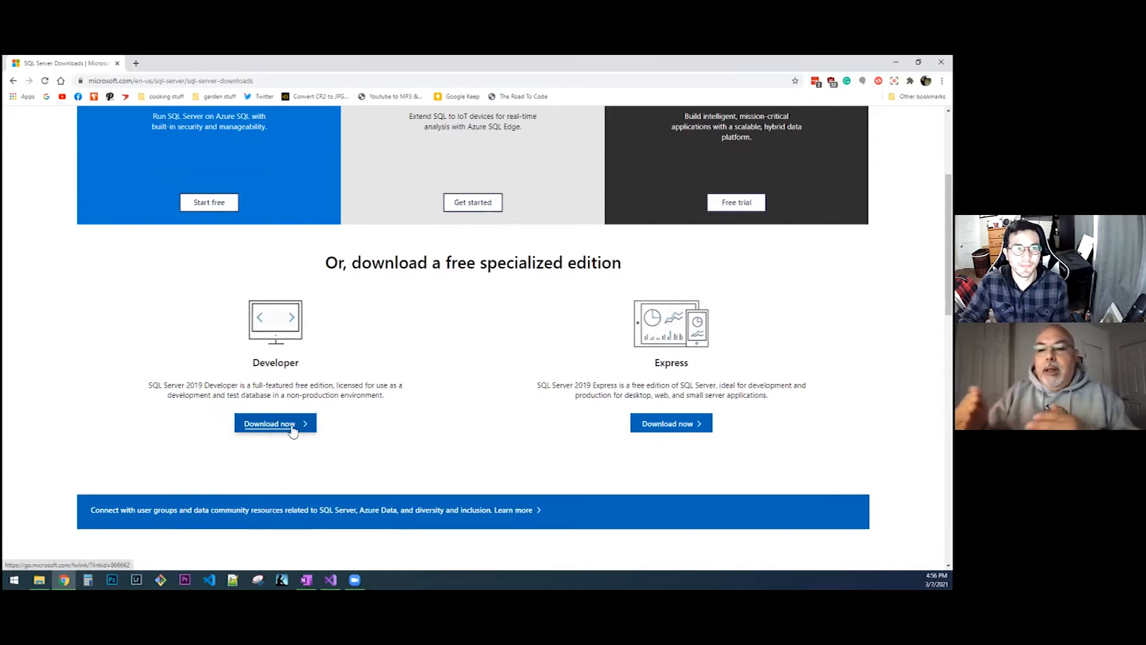
scroll(292, 429, "up", 1)
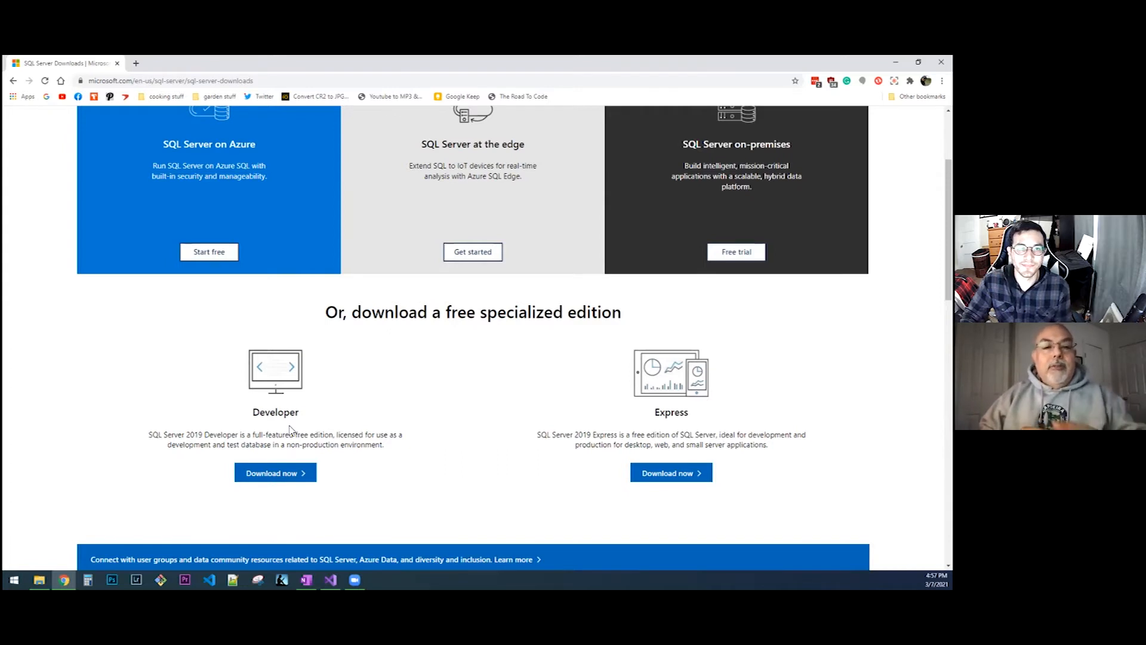
left_click(278, 474)
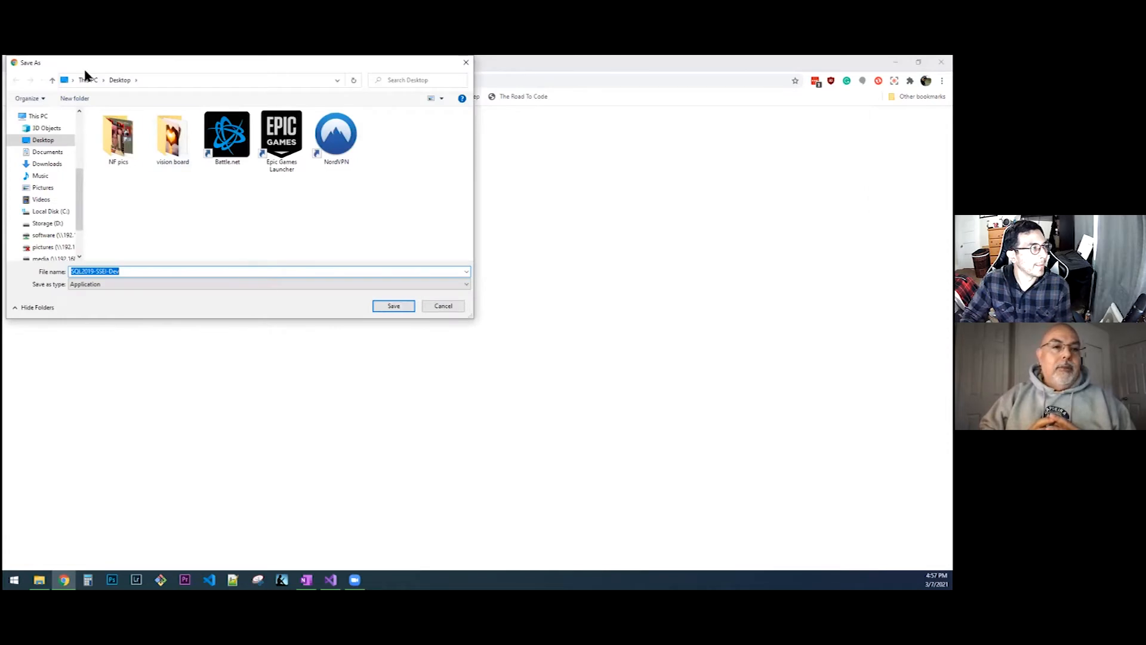
left_click(89, 80)
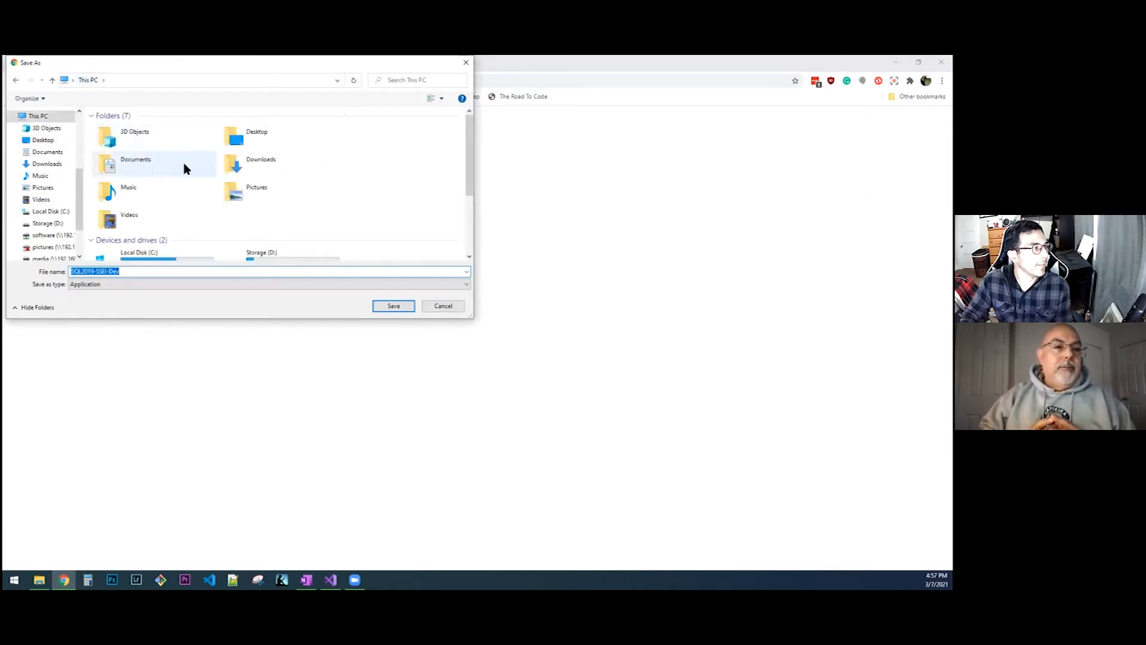
left_click(237, 169)
double_click(237, 169)
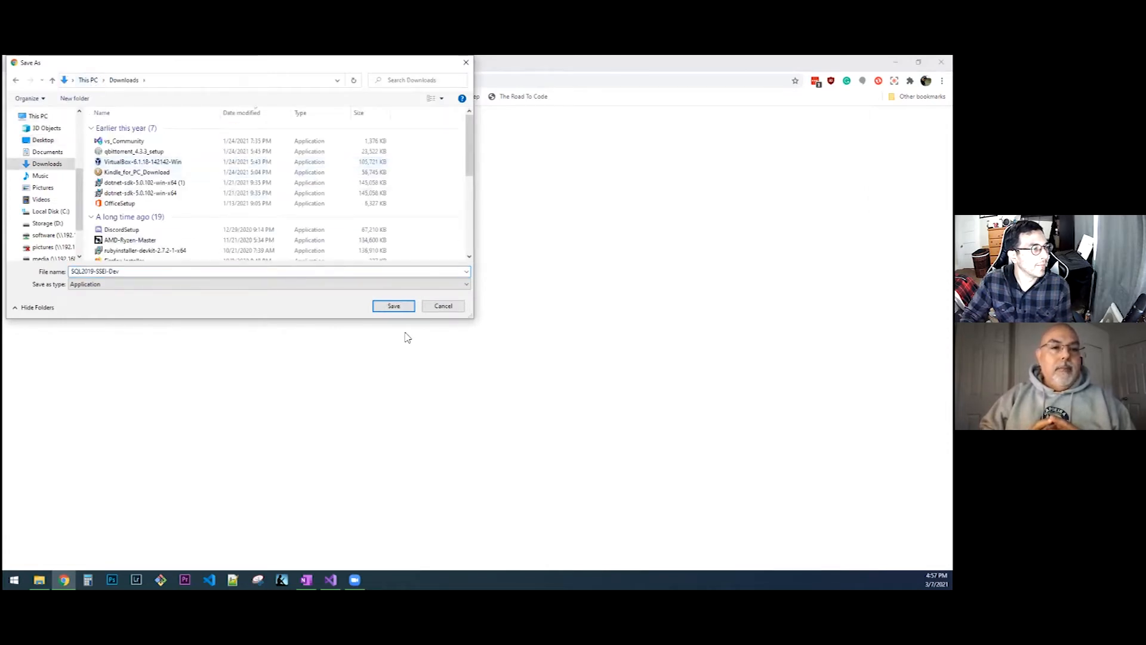
left_click(394, 305)
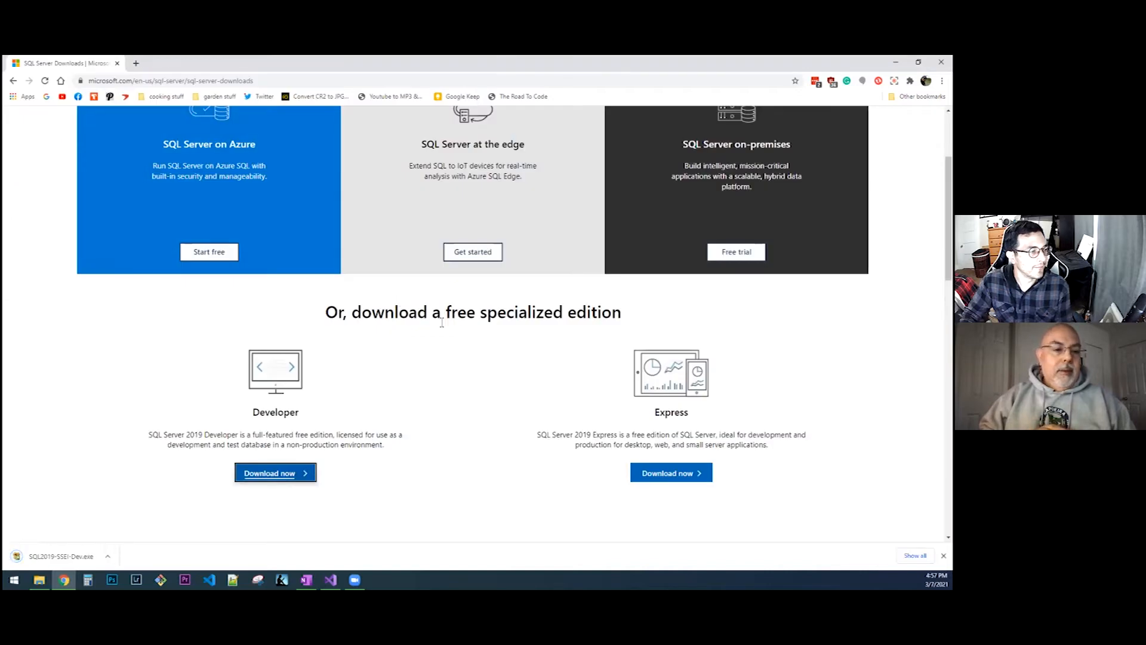
- Run the downloaded installer and perform a Basic installation of SQL Server 2019 Developer, accepting the license terms and the default install location
left_click(42, 556)
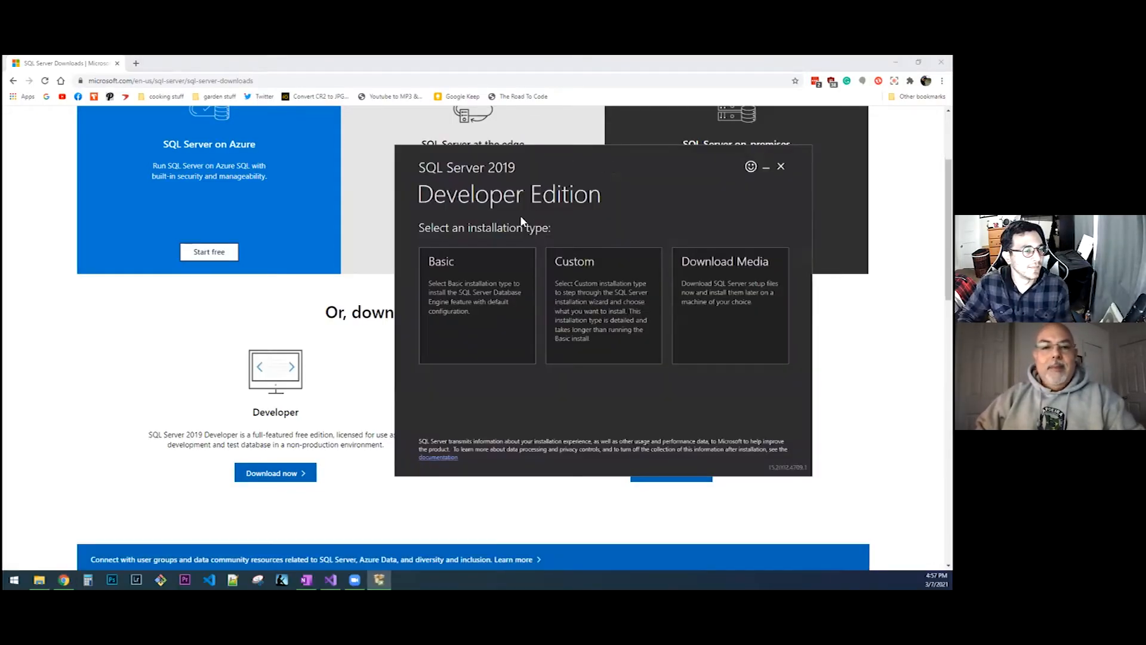
left_click(481, 304)
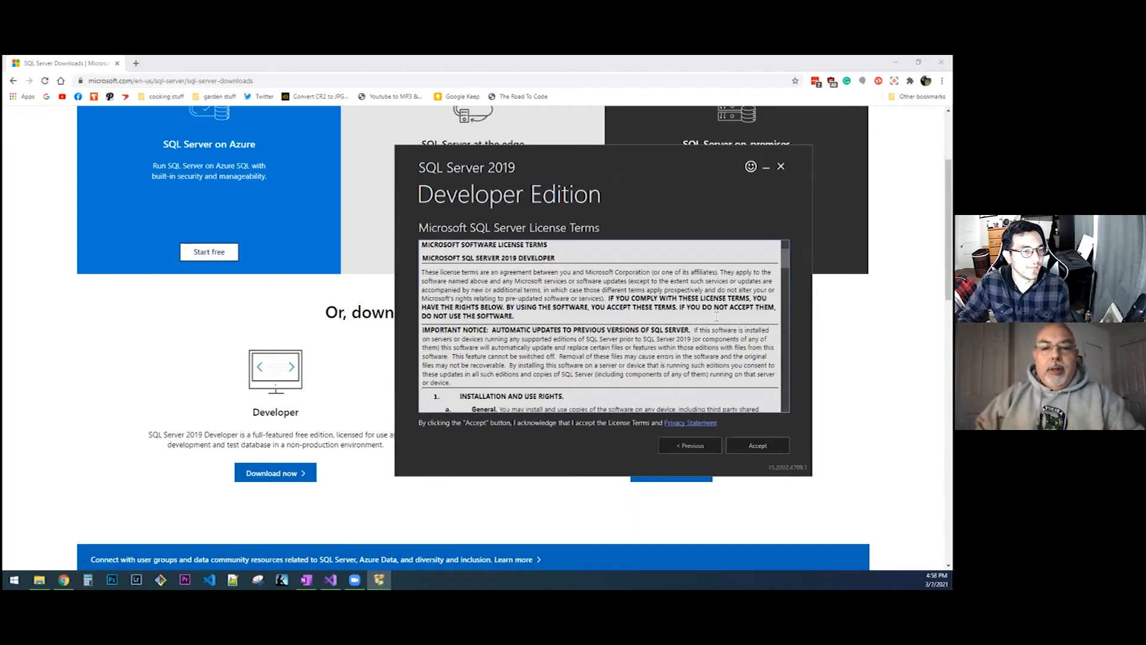
scroll(717, 316, "down", 15)
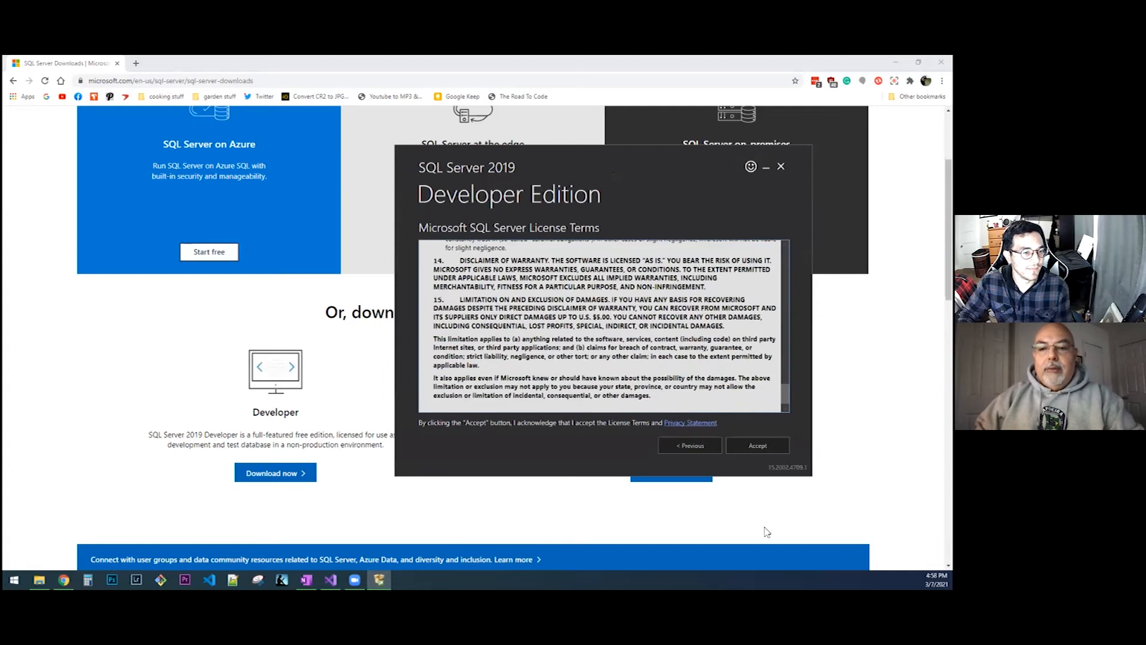
left_click(764, 445)
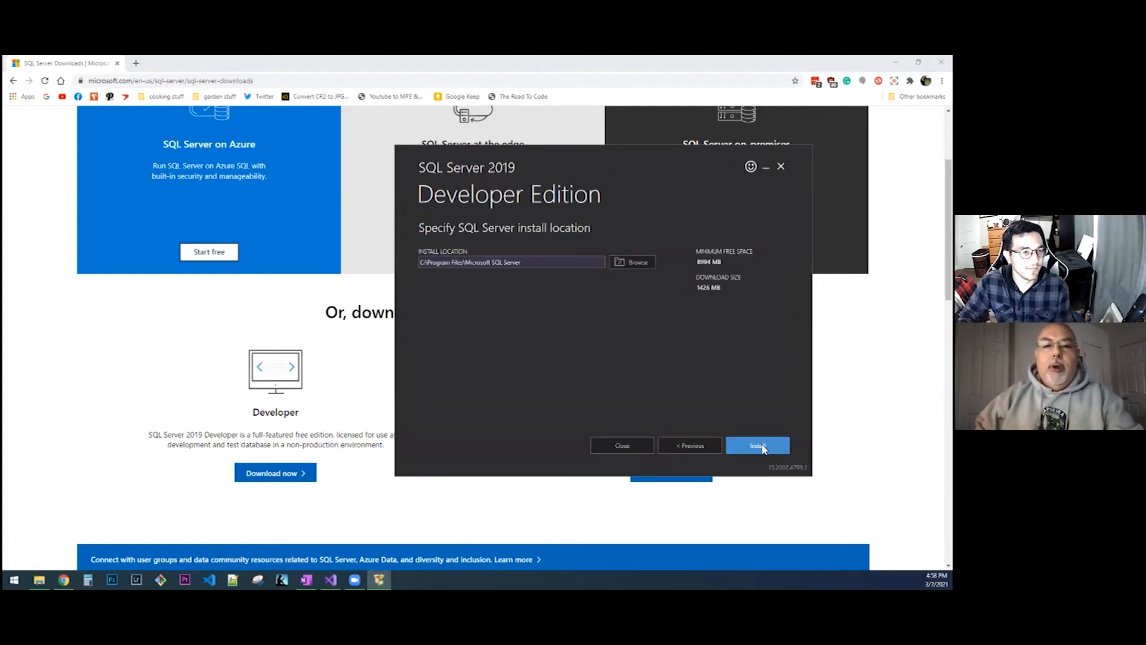
left_click(763, 448)
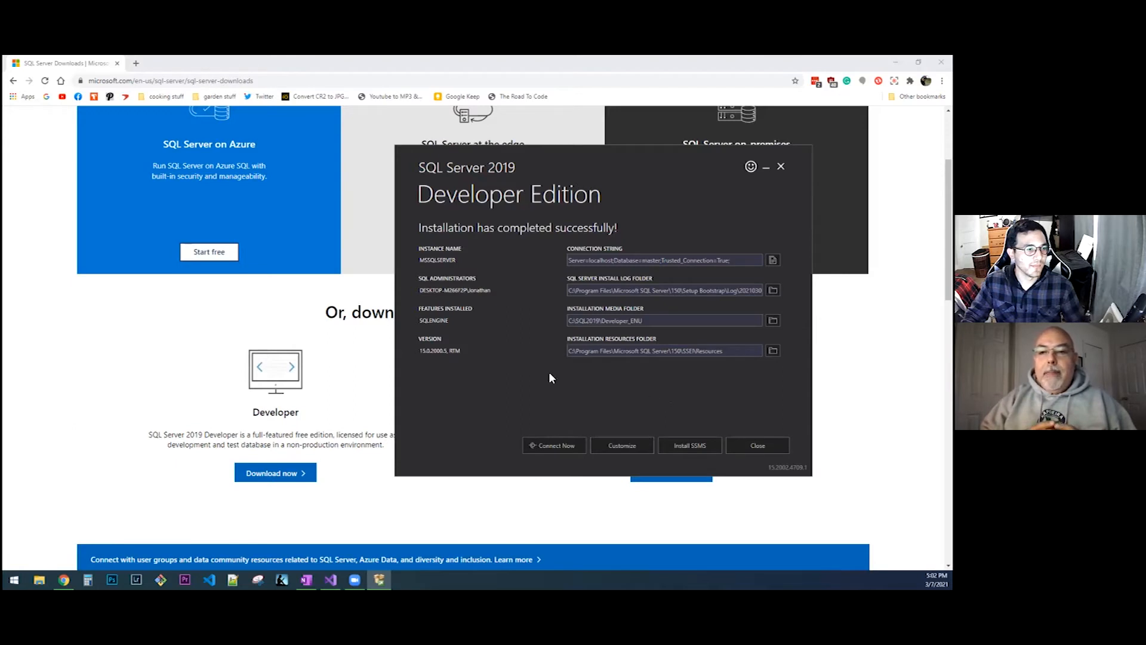
- Download the SSMS-Setup-ENU installer into the Downloads folder, and install SQL Server Management Studio 18.8 from it
left_click(691, 451)
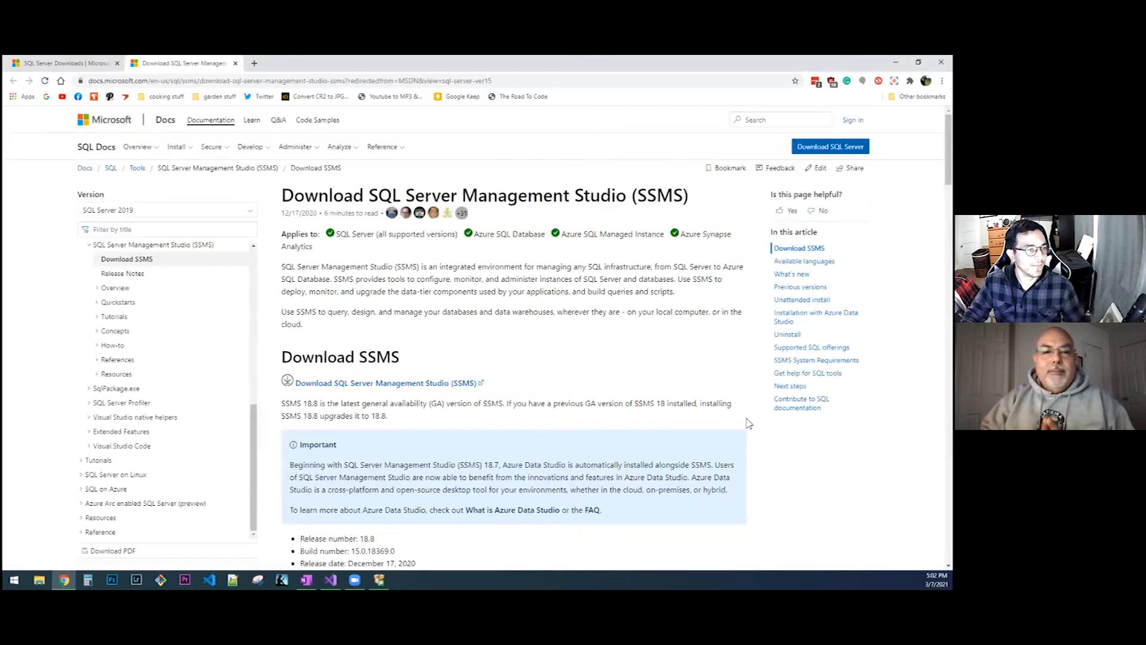
left_click(323, 385)
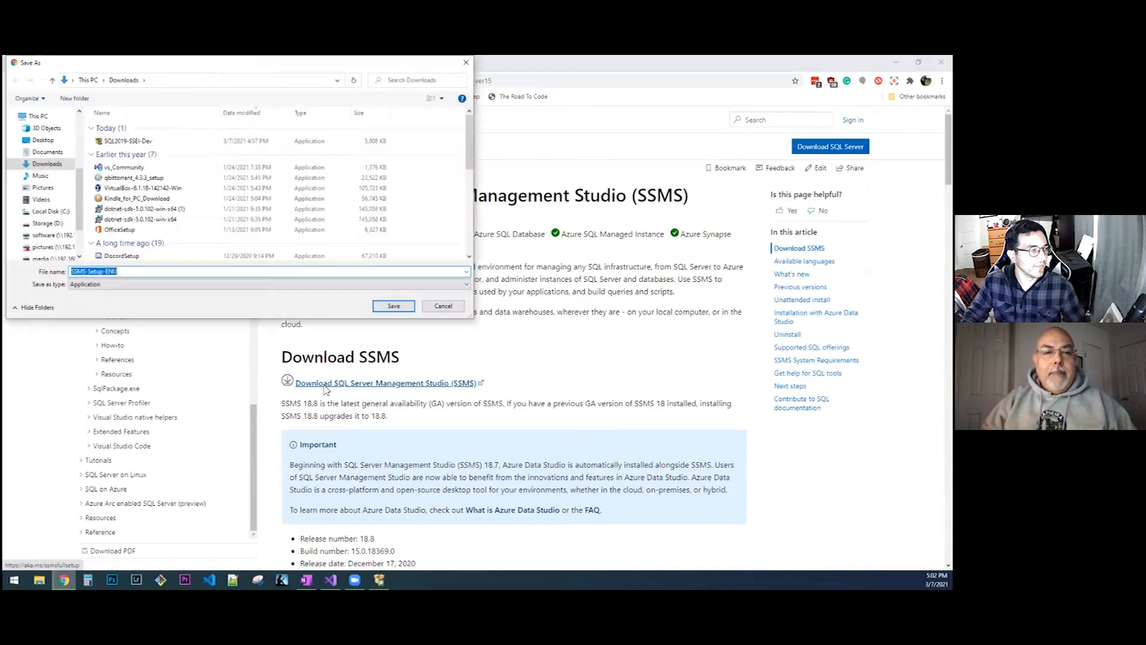
left_click(393, 304)
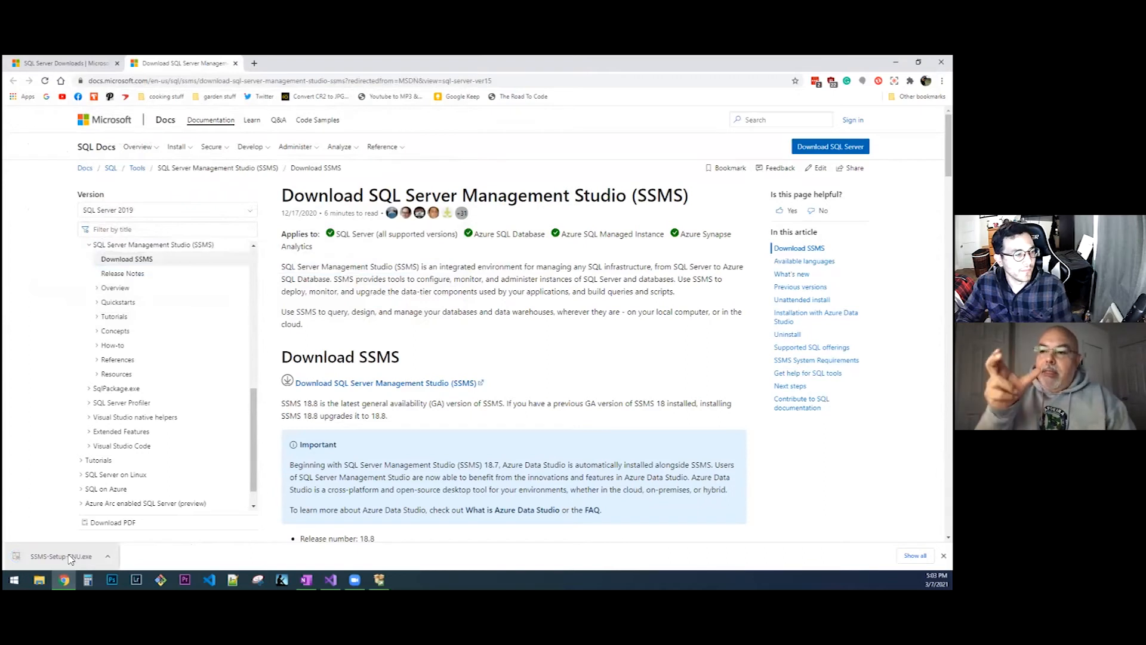
left_click(69, 559)
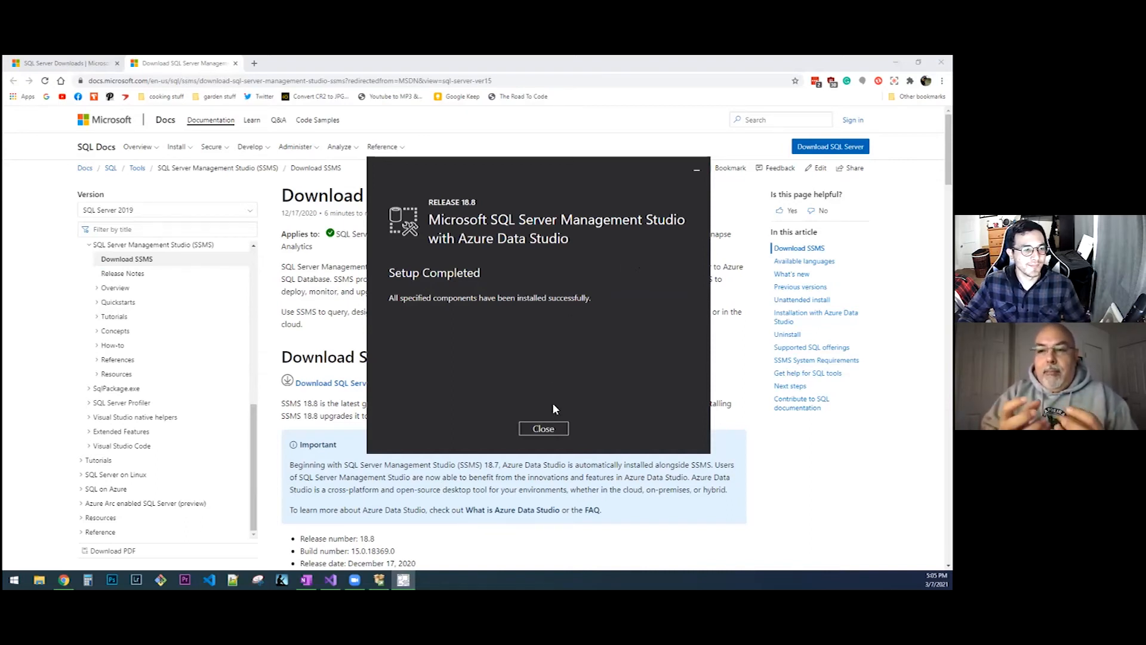
left_click(544, 429)
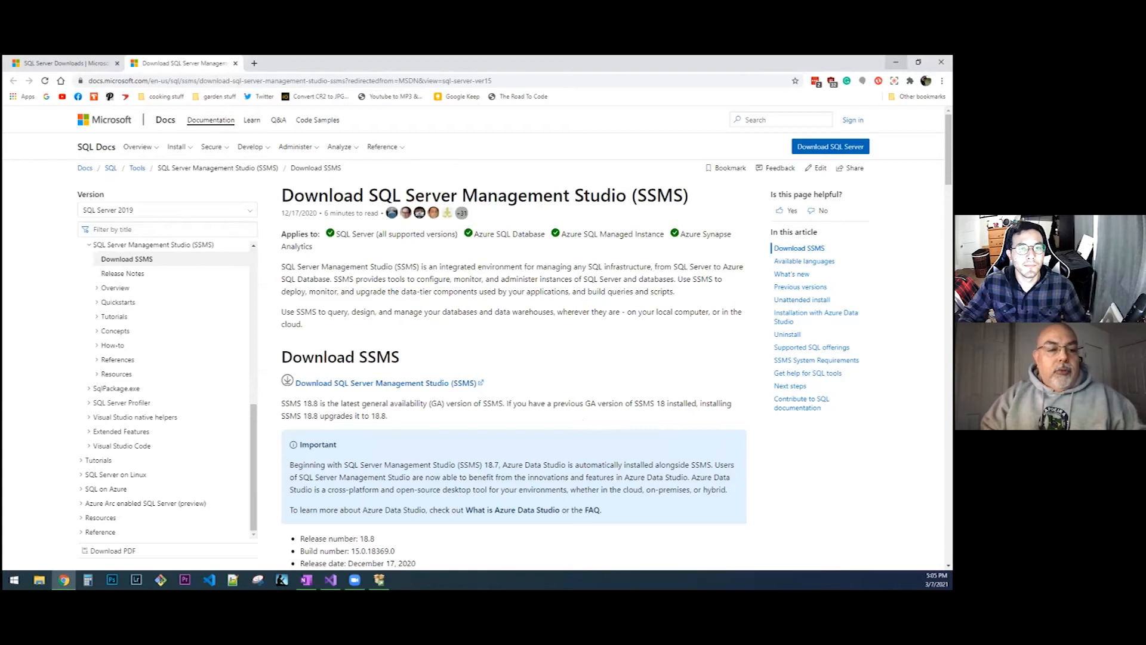
- Minimize the browser, exit the SQL Server 2019 installer, and close the File Explorer window to clear the desktop
left_click(895, 62)
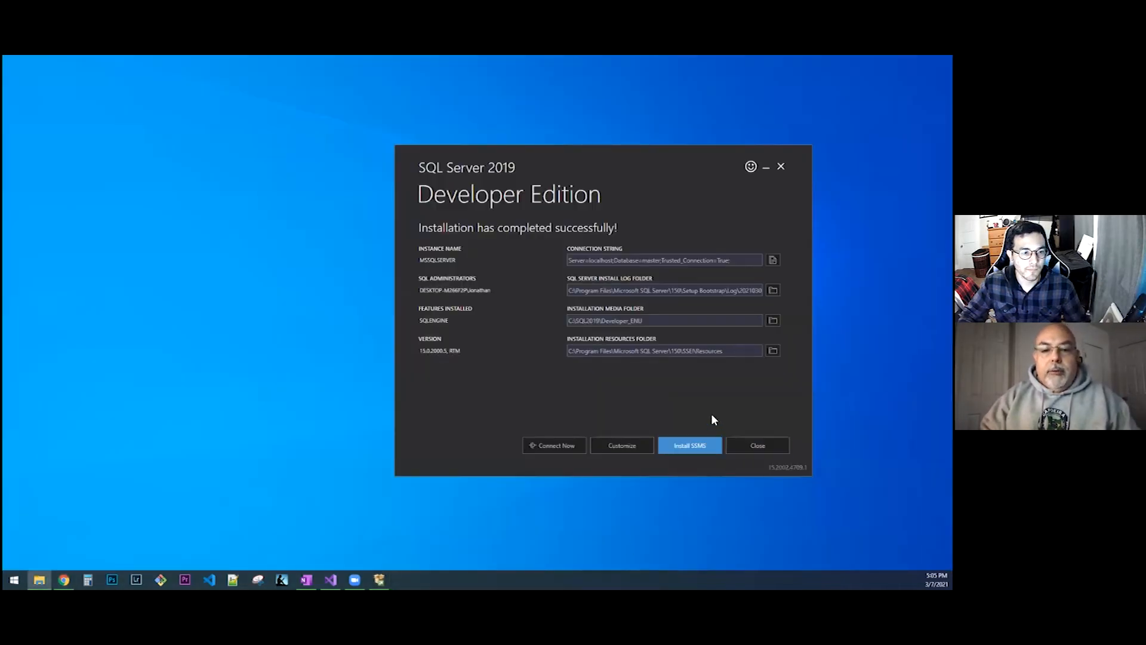
left_click(758, 446)
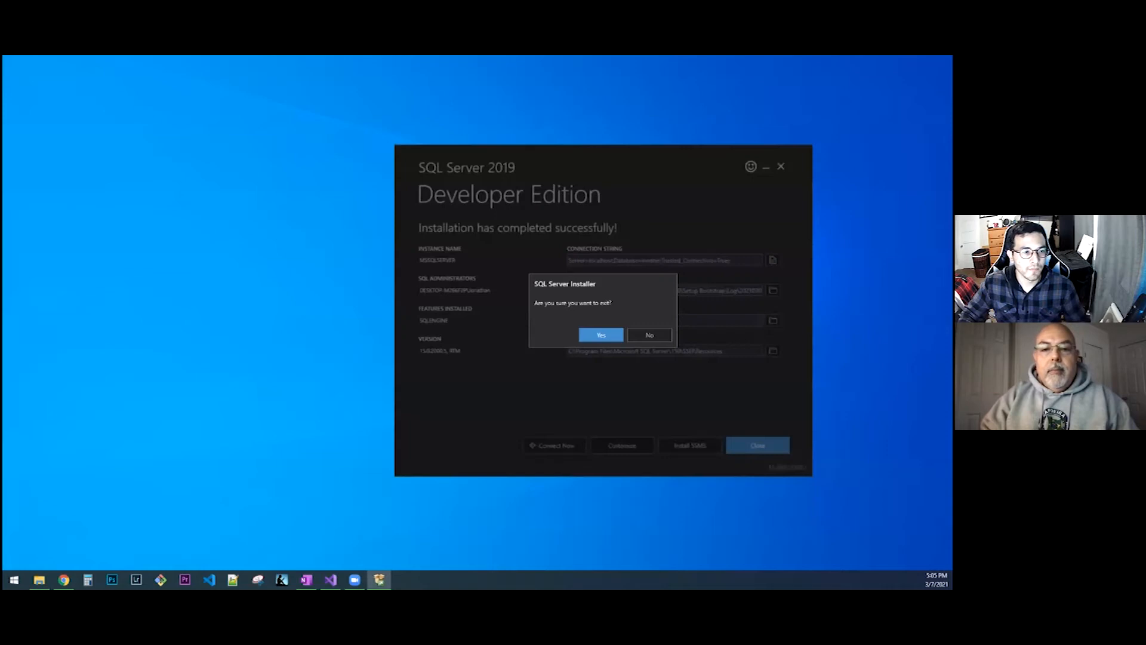
key("Return")
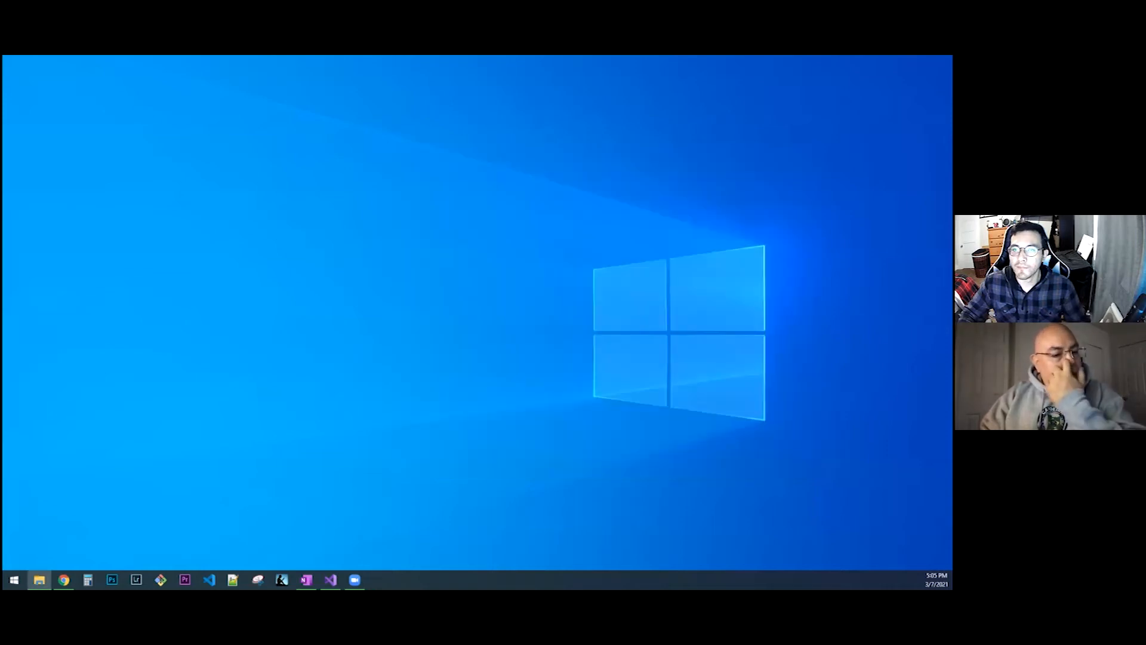
left_click_drag(952, 127, 624, 128)
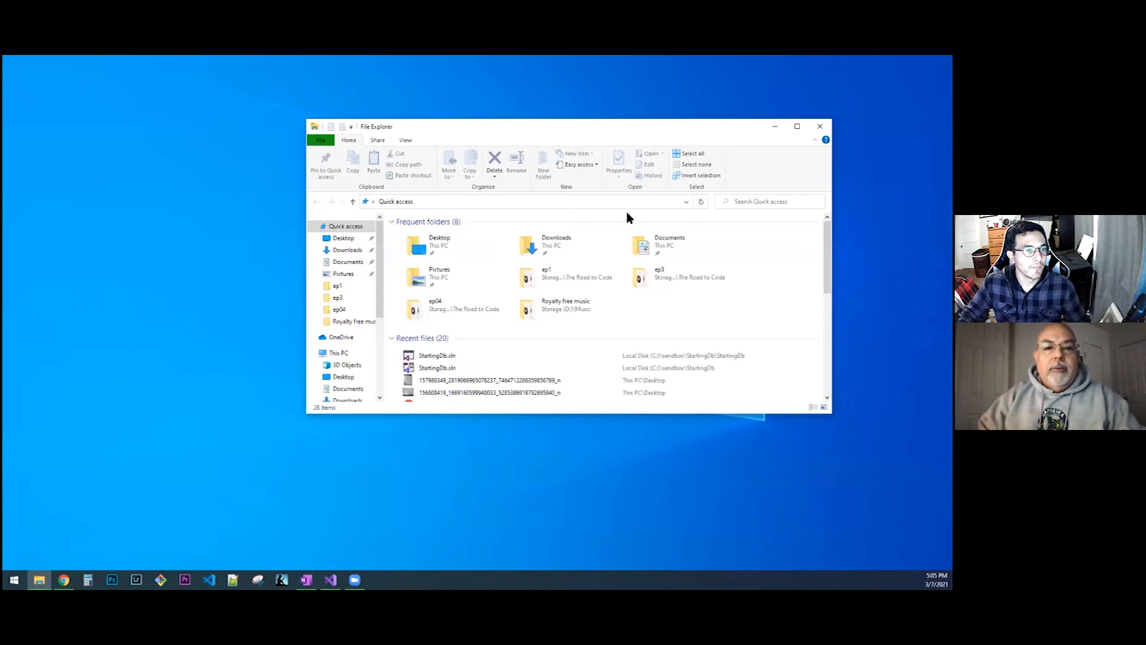
left_click(820, 126)
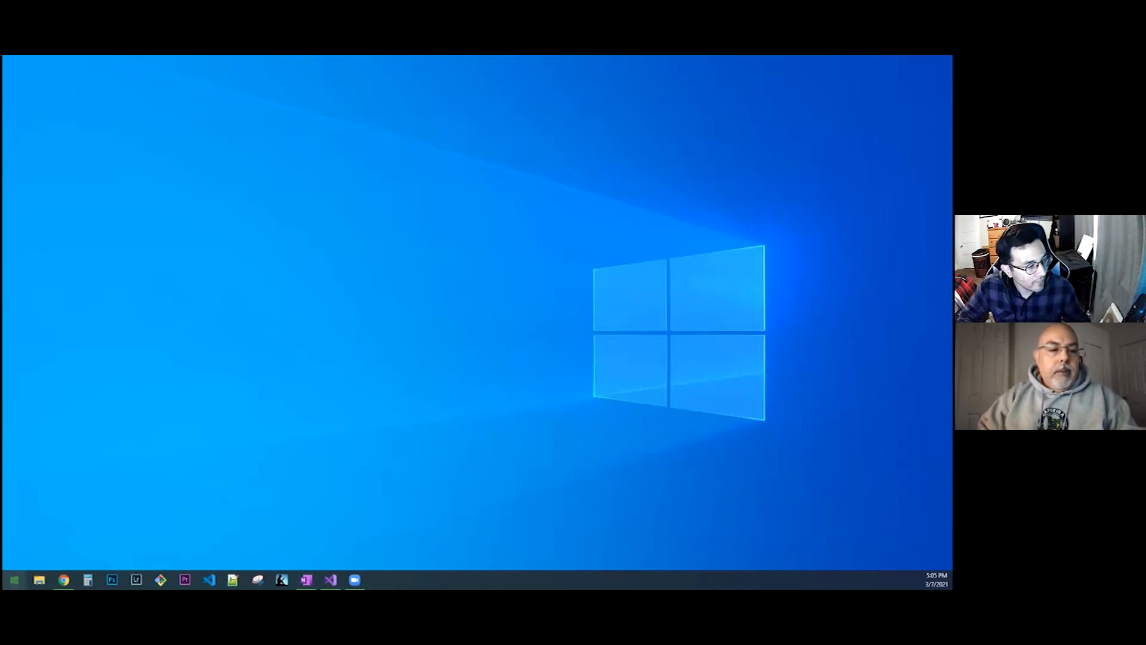
- Find SQL Server Management Studio with the search term "ssms" and launch it
left_click(14, 579)
type("ssms")
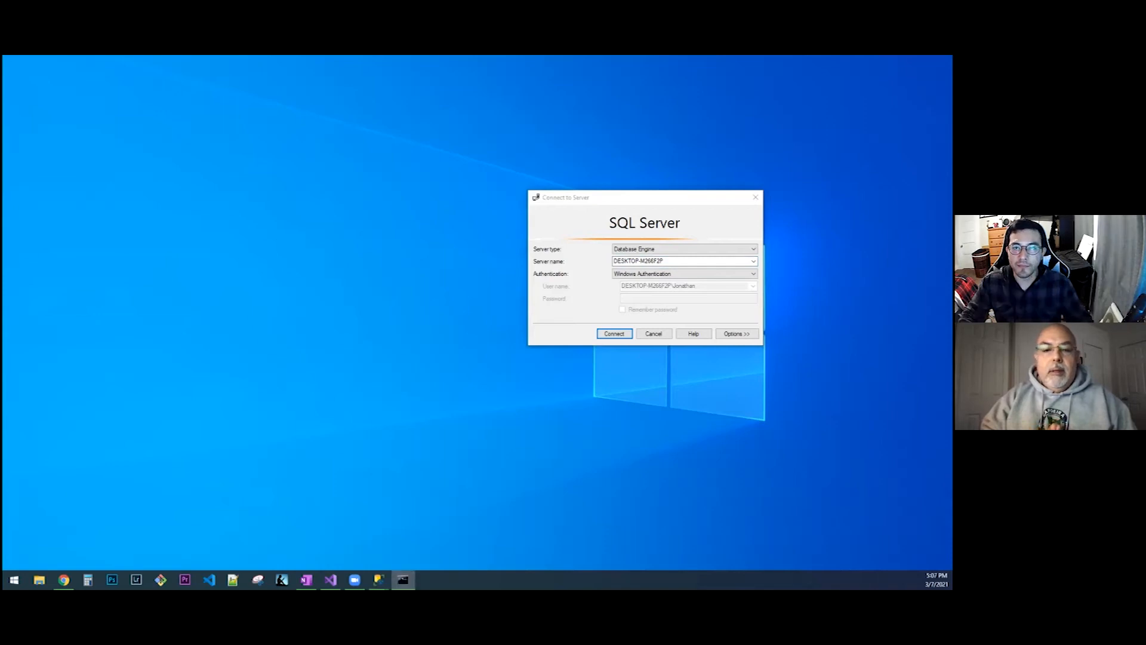
- Switch to Command Prompt, list the environment variables with the set command to check the computer name, and minimize the window
left_click(471, 276)
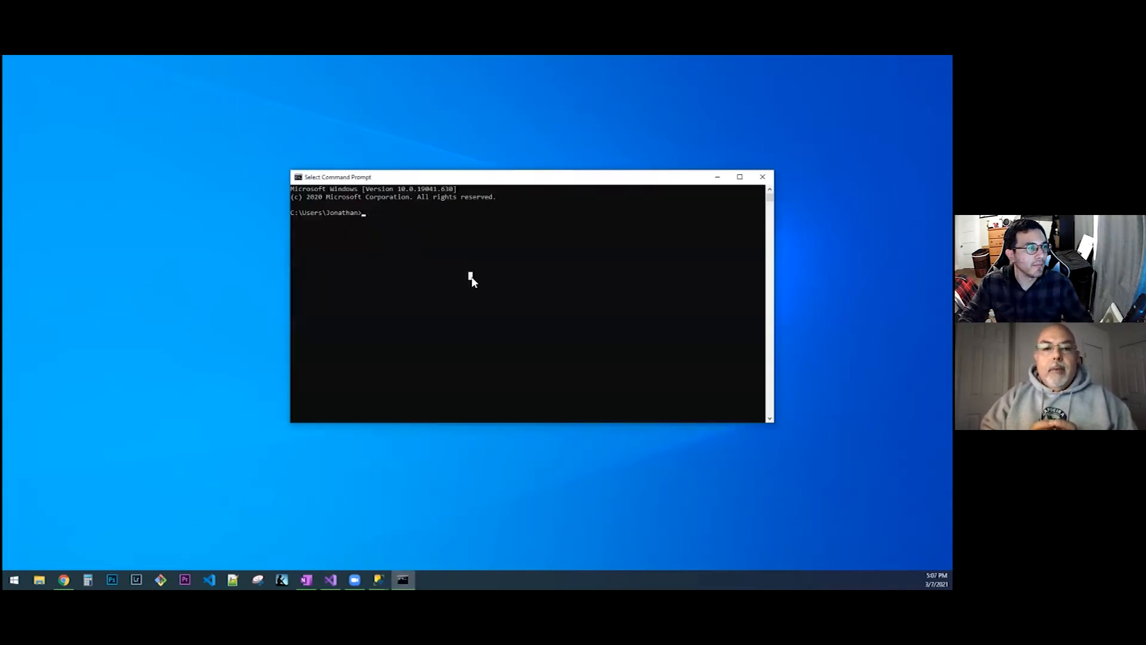
left_click(414, 206)
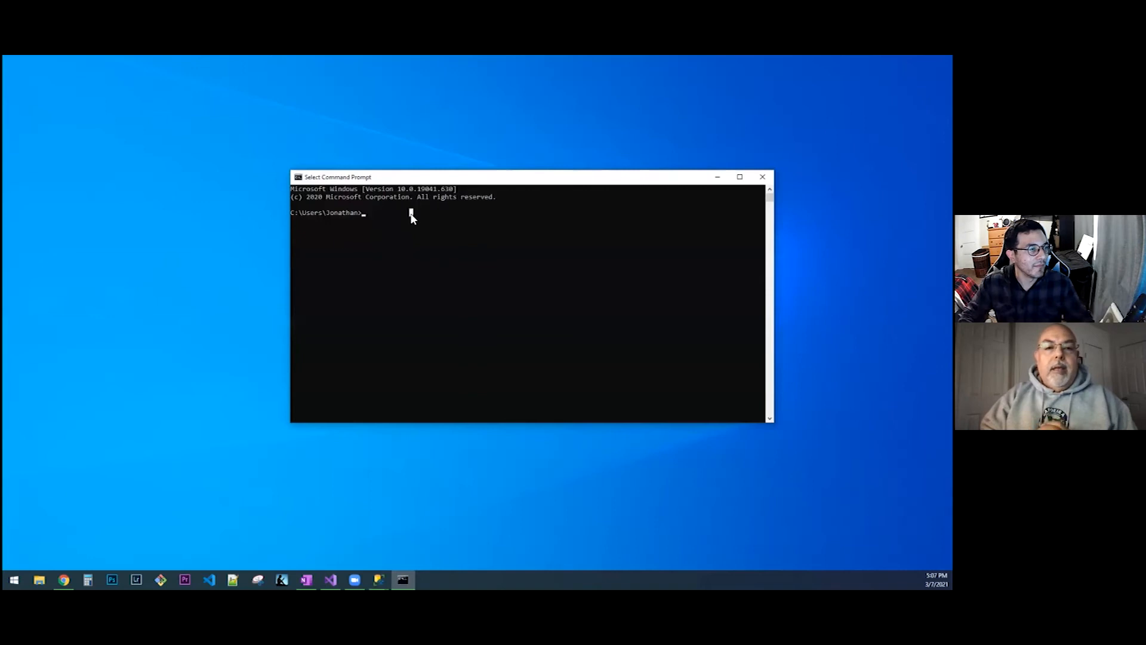
type("set")
key("Return")
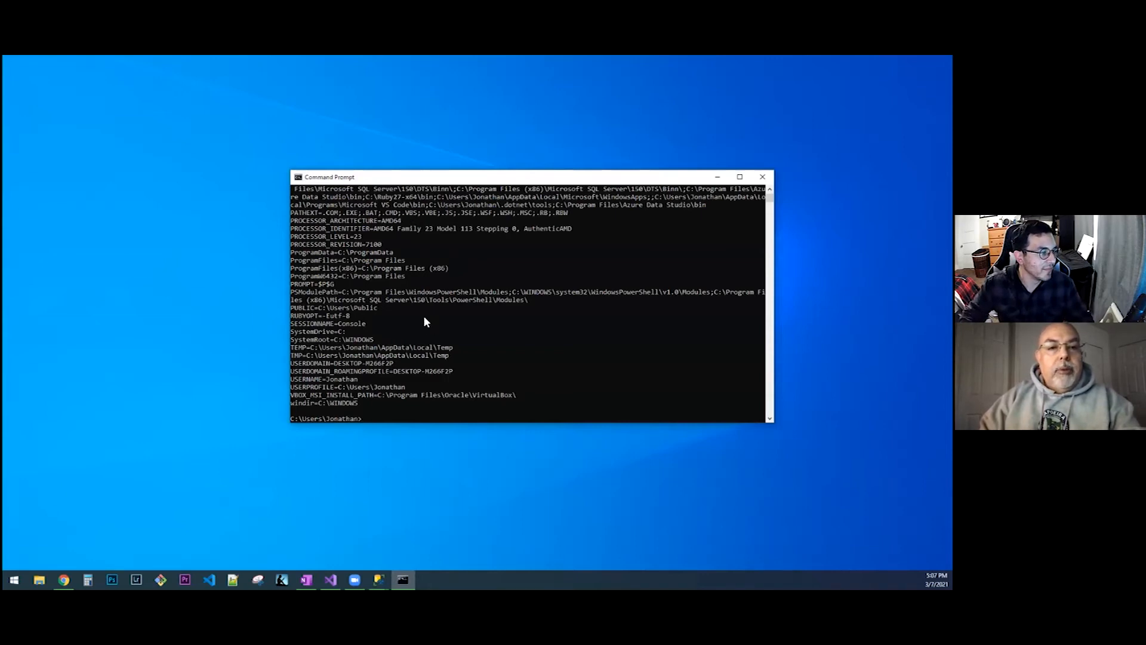
scroll(429, 379, "up", 3)
scroll(452, 305, "up", 5)
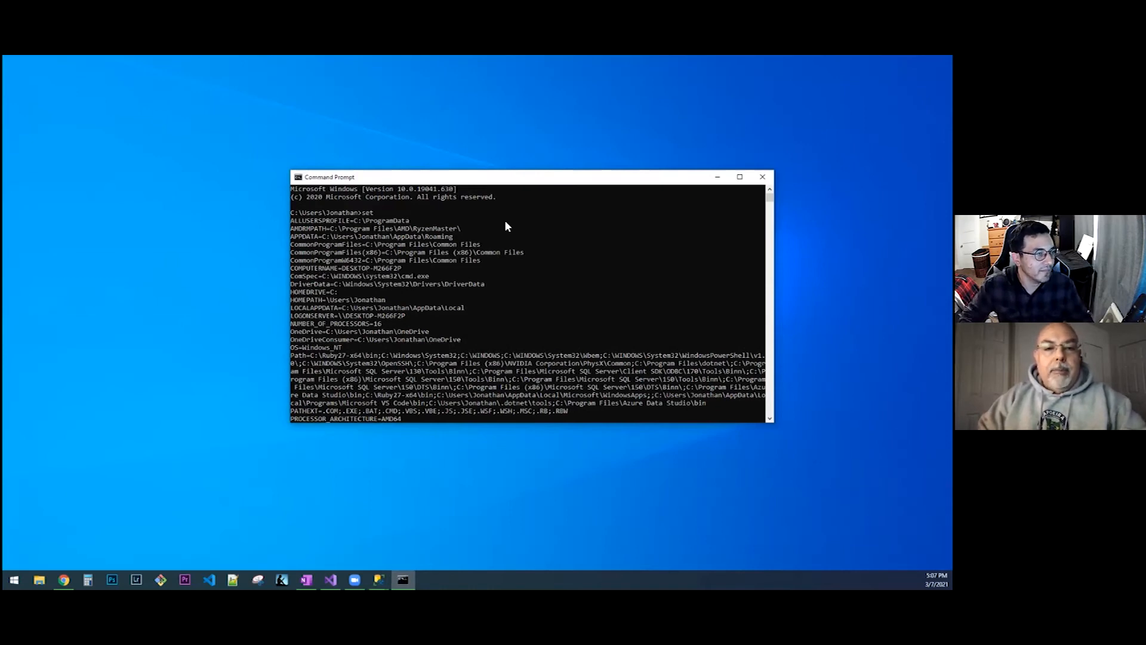
left_click(718, 177)
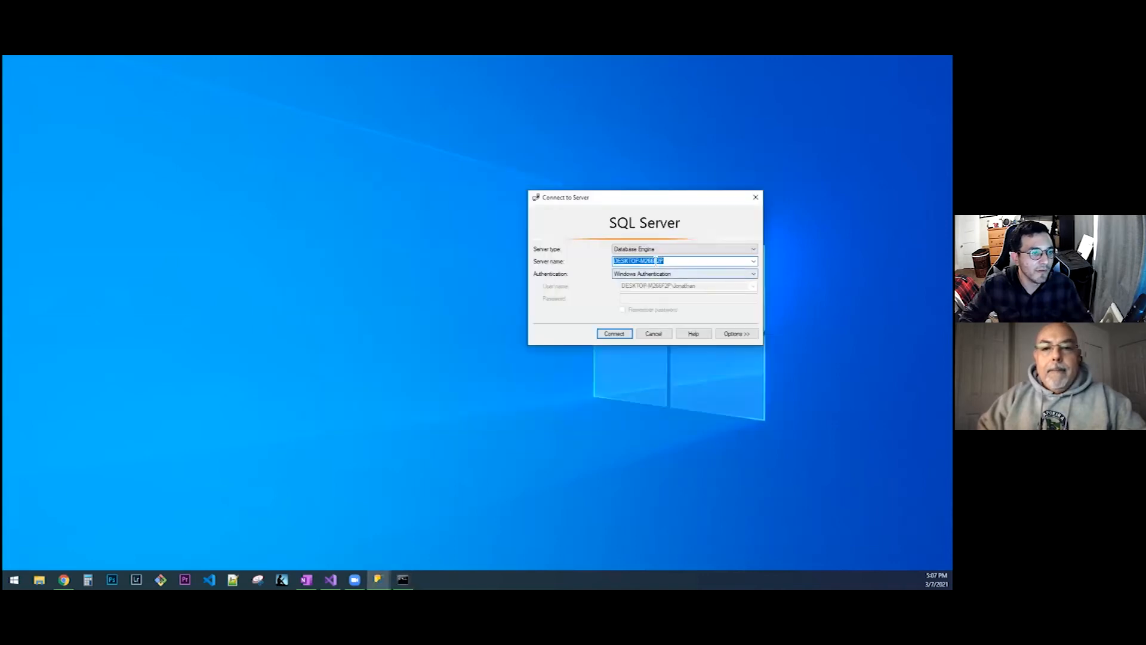
- Replace the server name in the SQL Server connection dialog with localhost
left_click_drag(672, 199, 784, 194)
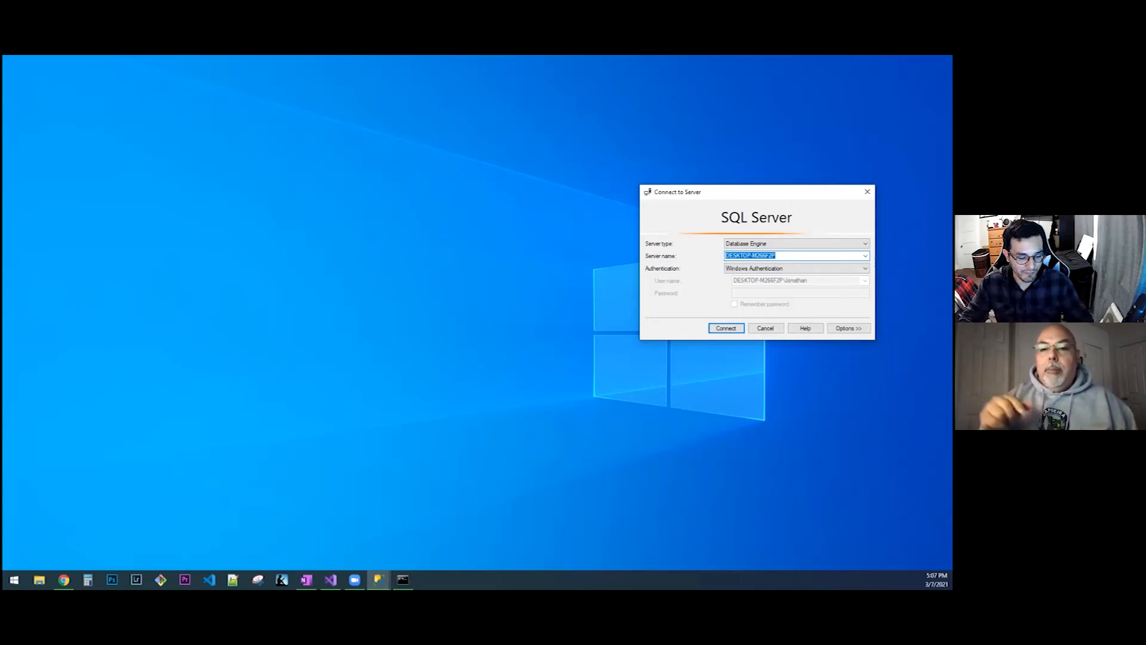
key("BackSpace")
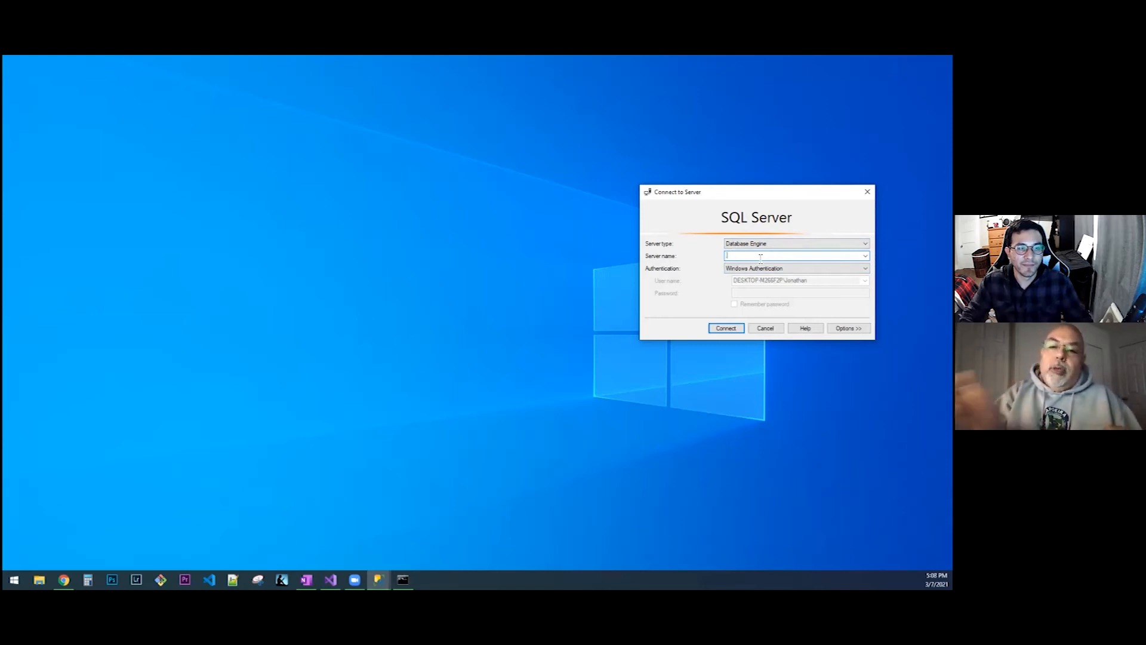
key("Return")
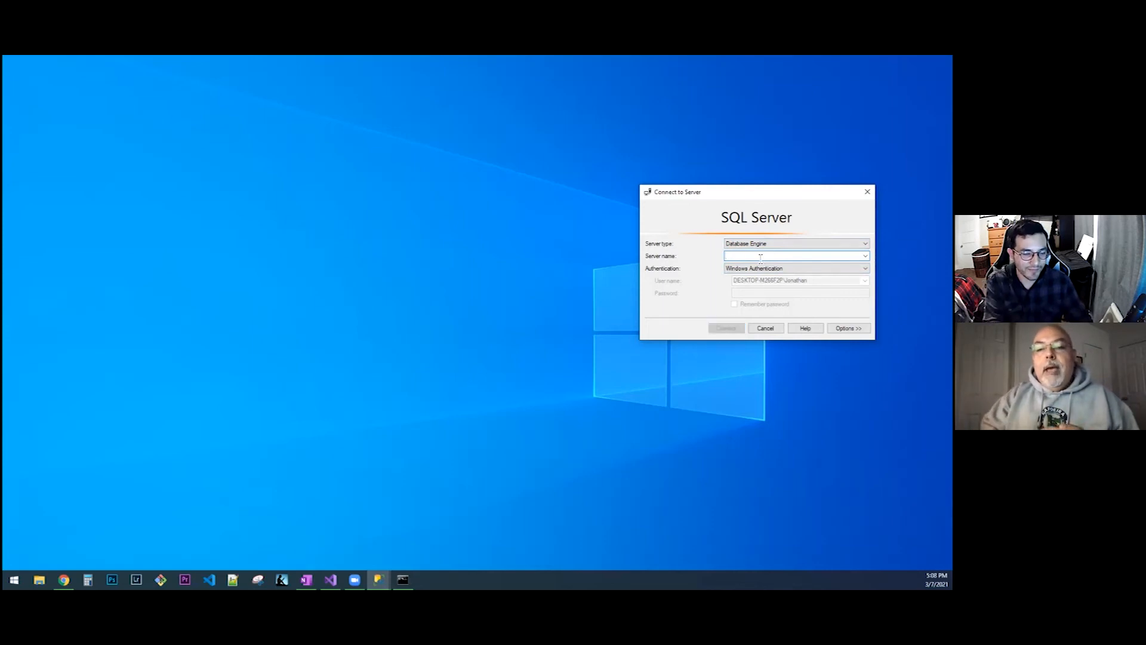
type("local")
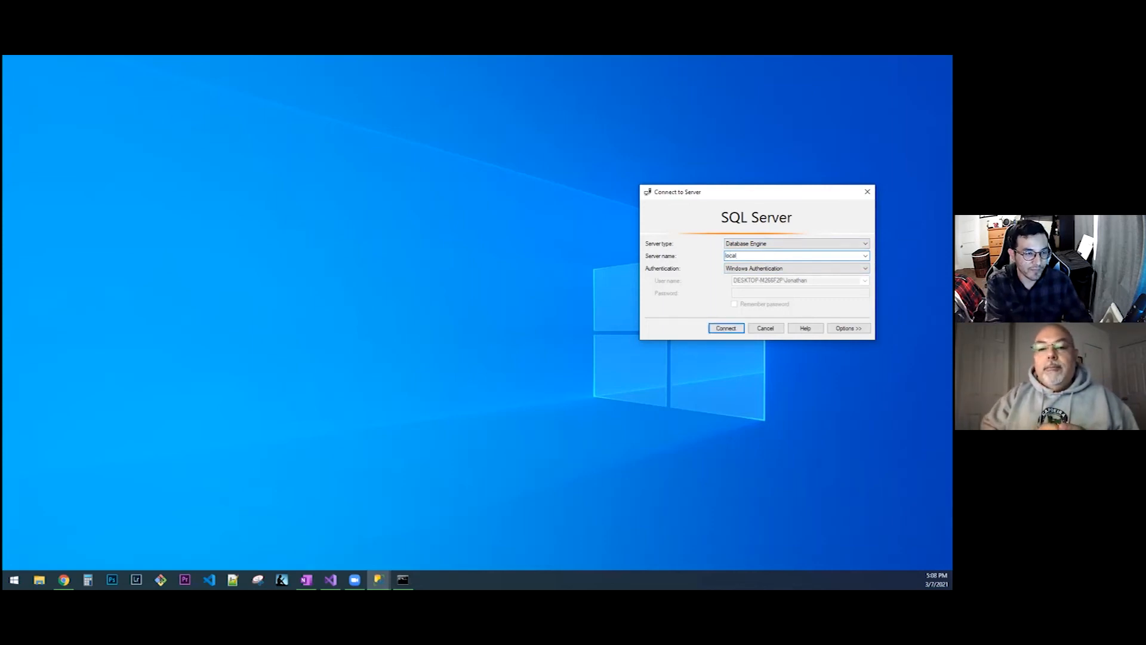
type(" h")
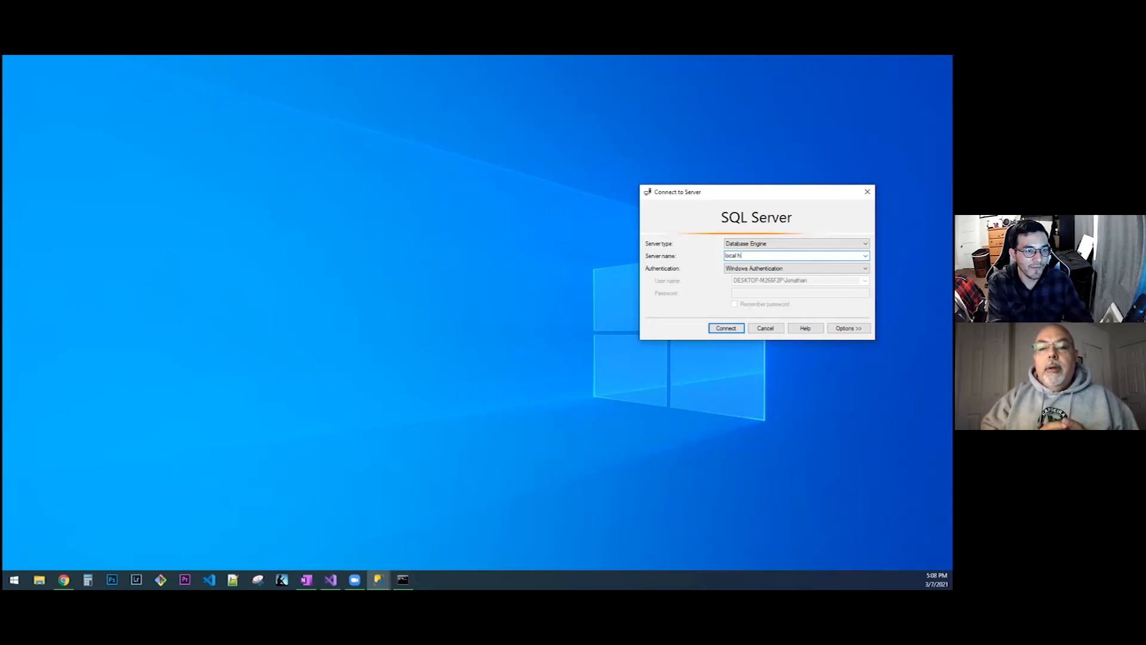
type("osthost")
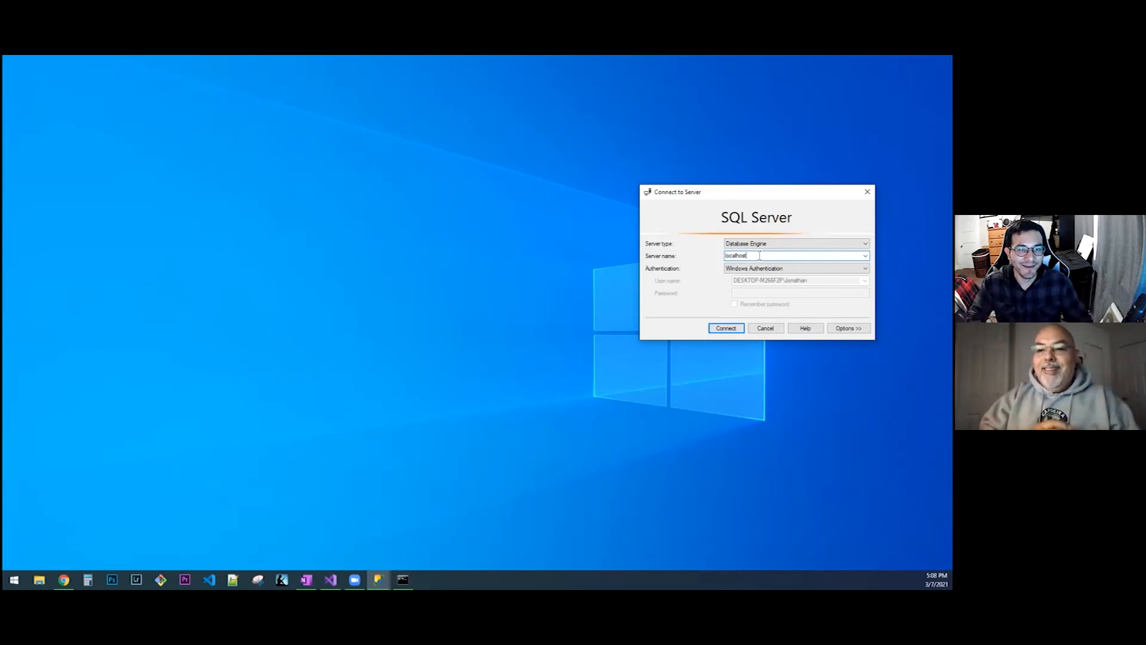
- Change the server name in the connection dialog to (local)
key("BackSpace")
key("BackSpace")
key("BackSpace")
key("BackSpace")
key("BackSpace")
key("BackSpace")
key("BackSpace")
key("BackSpace")
type("(local")
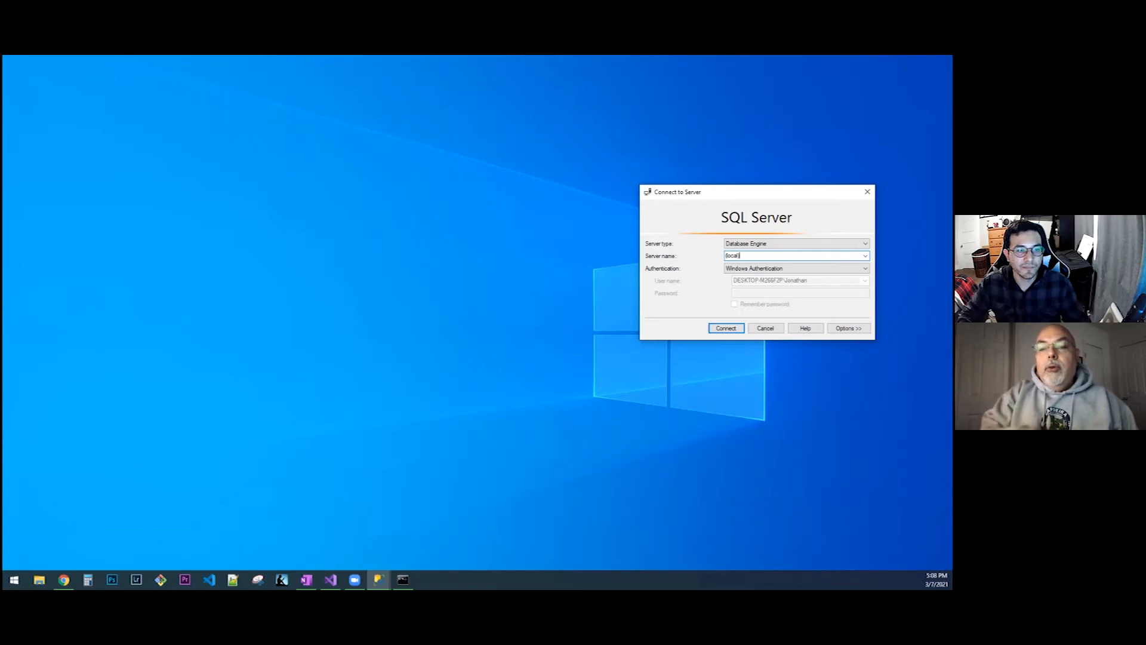
- Connect to the (local) server and expand its Security and Logins folders to view the existing logins
key("Return")
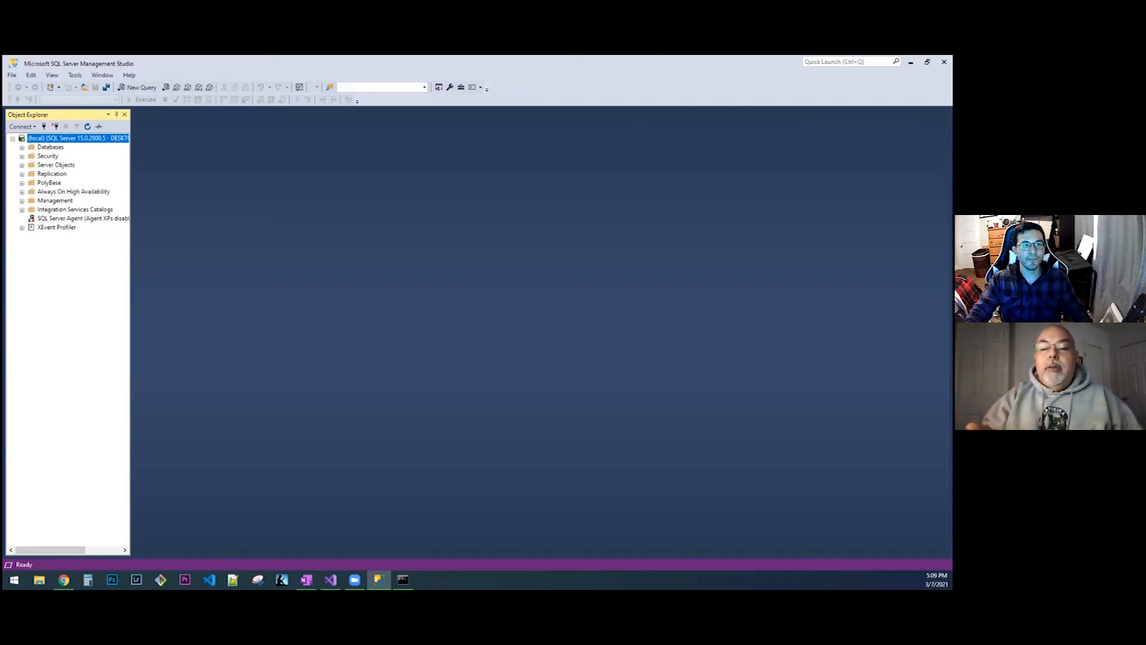
key("alt+Tab")
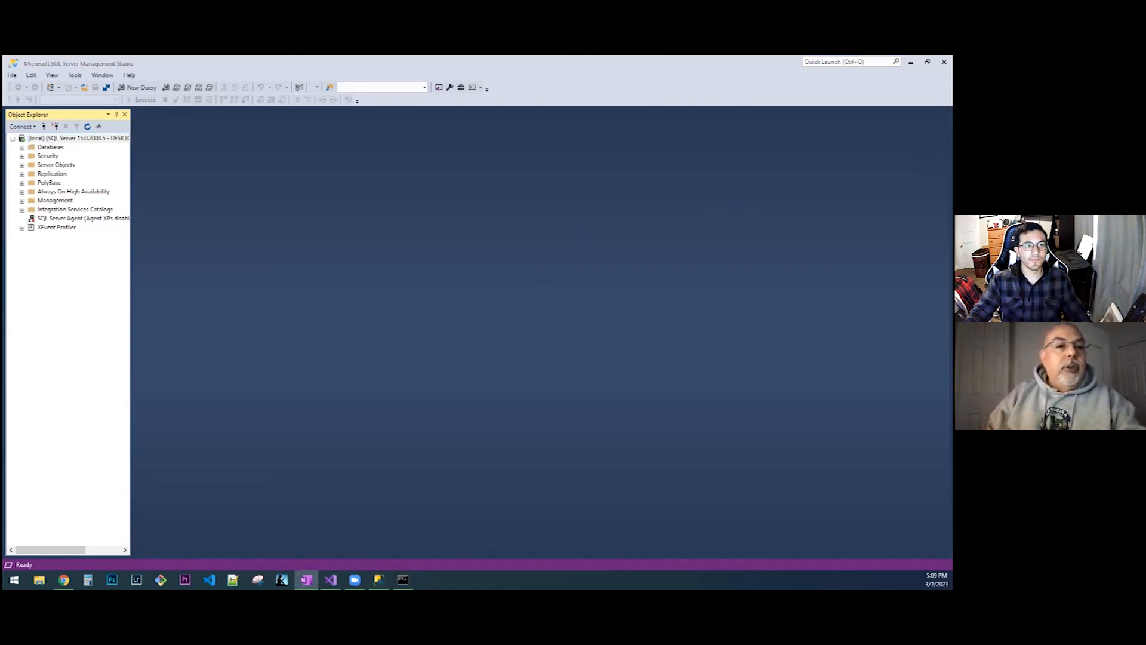
left_click(22, 156)
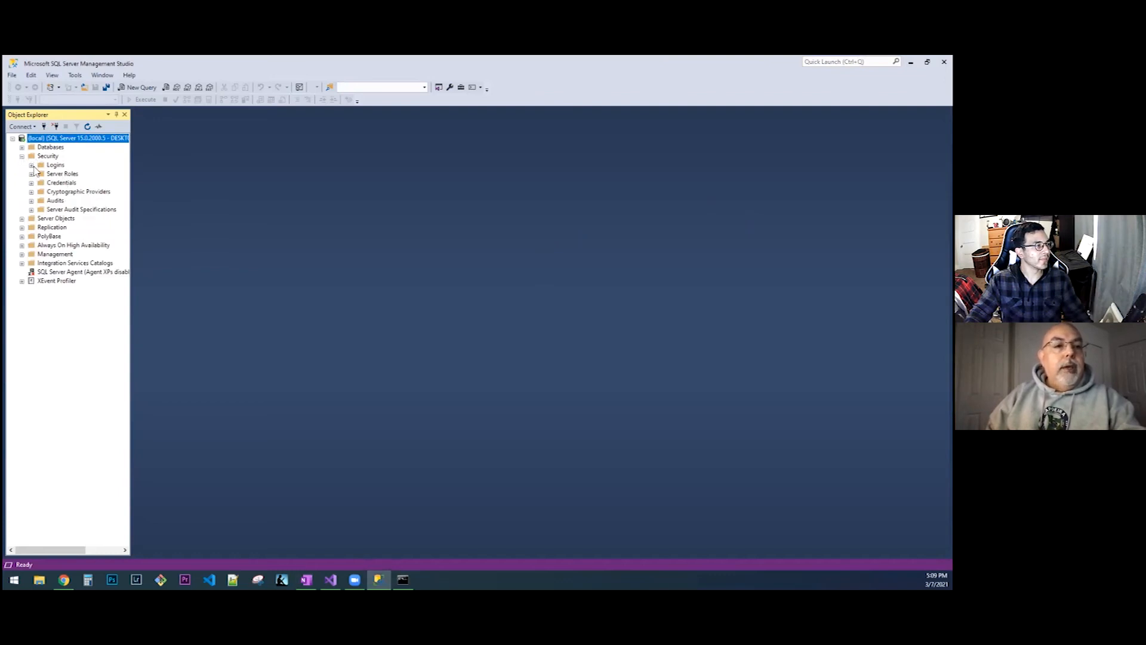
left_click(30, 165)
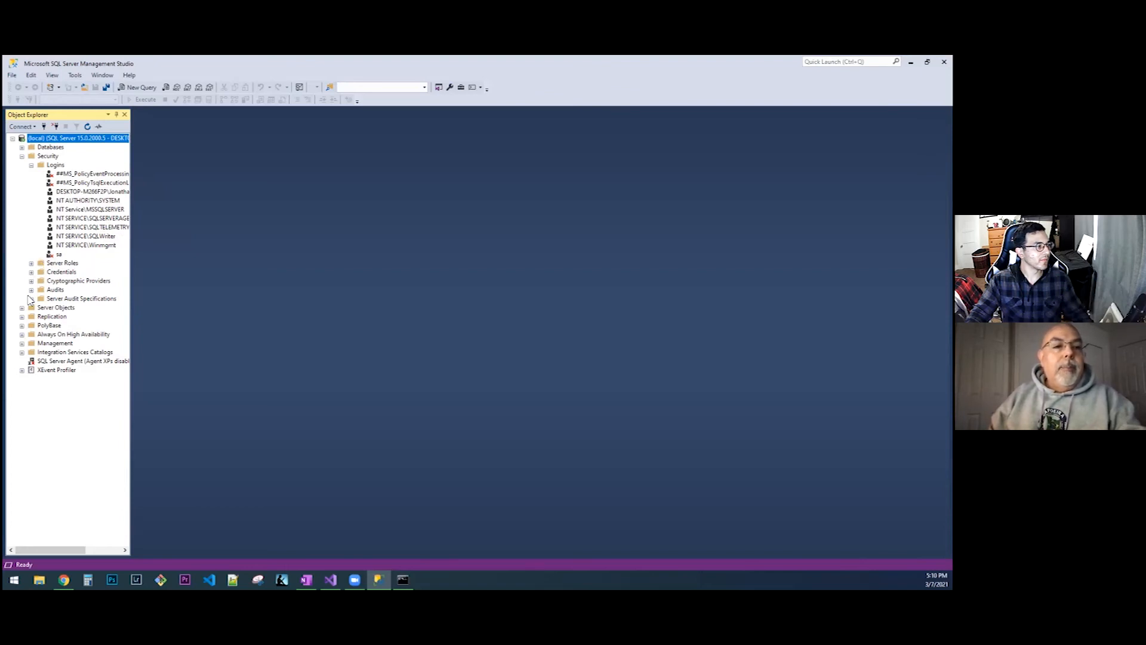
- In the local server's security properties, set server authentication to SQL Server and Windows Authentication mode and apply the change
right_click(26, 140)
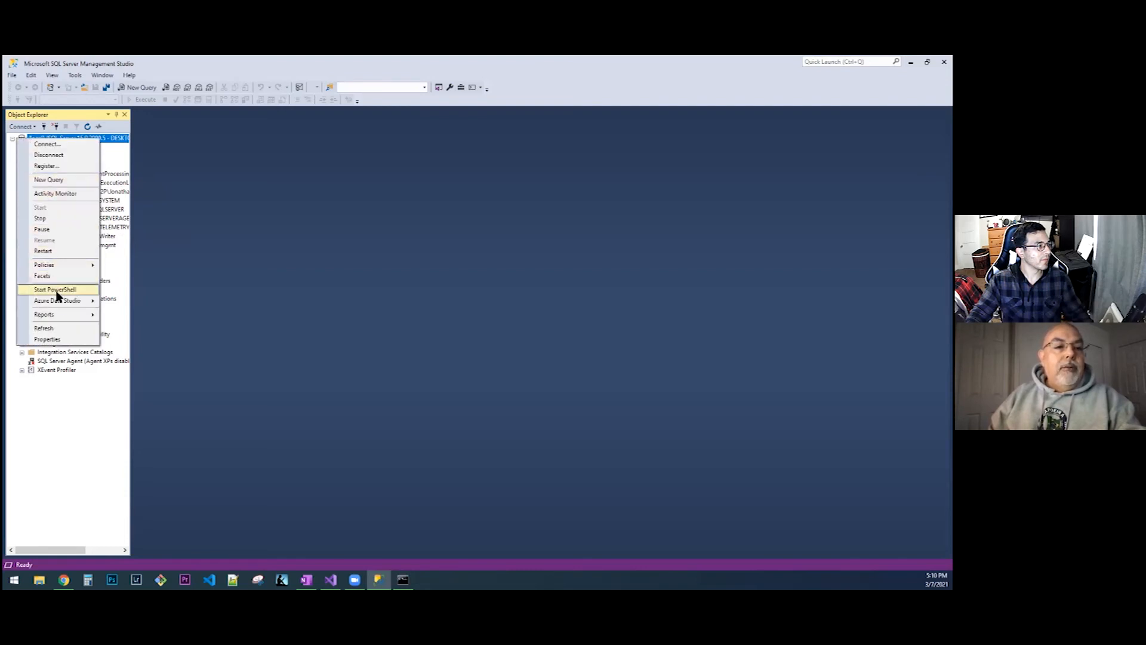
left_click(60, 338)
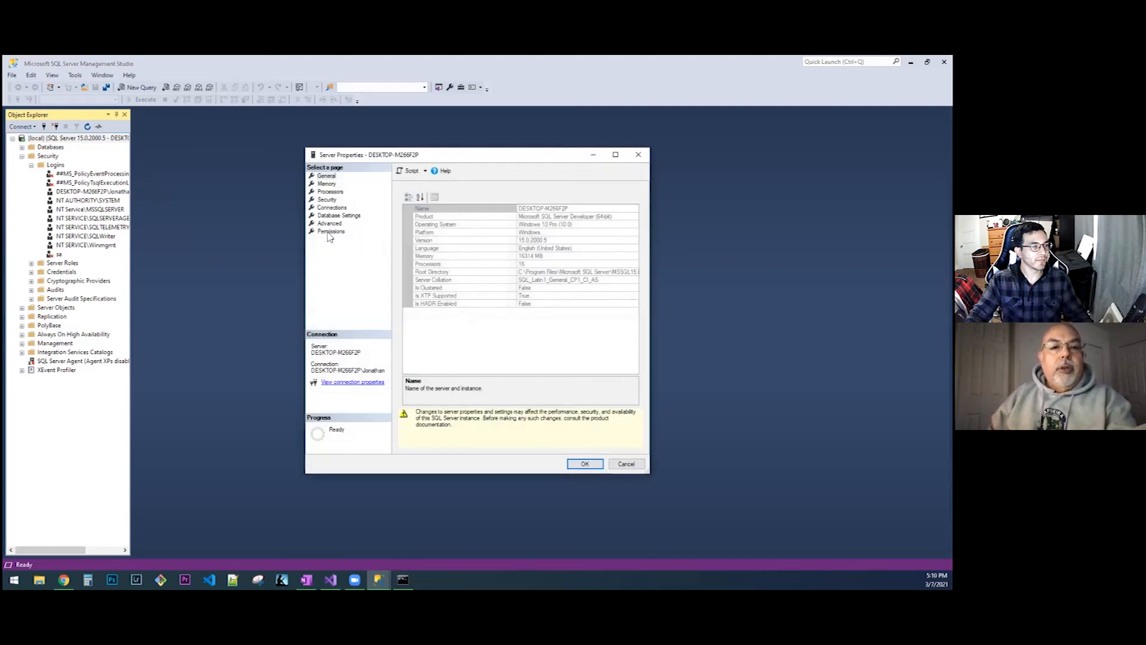
left_click(328, 200)
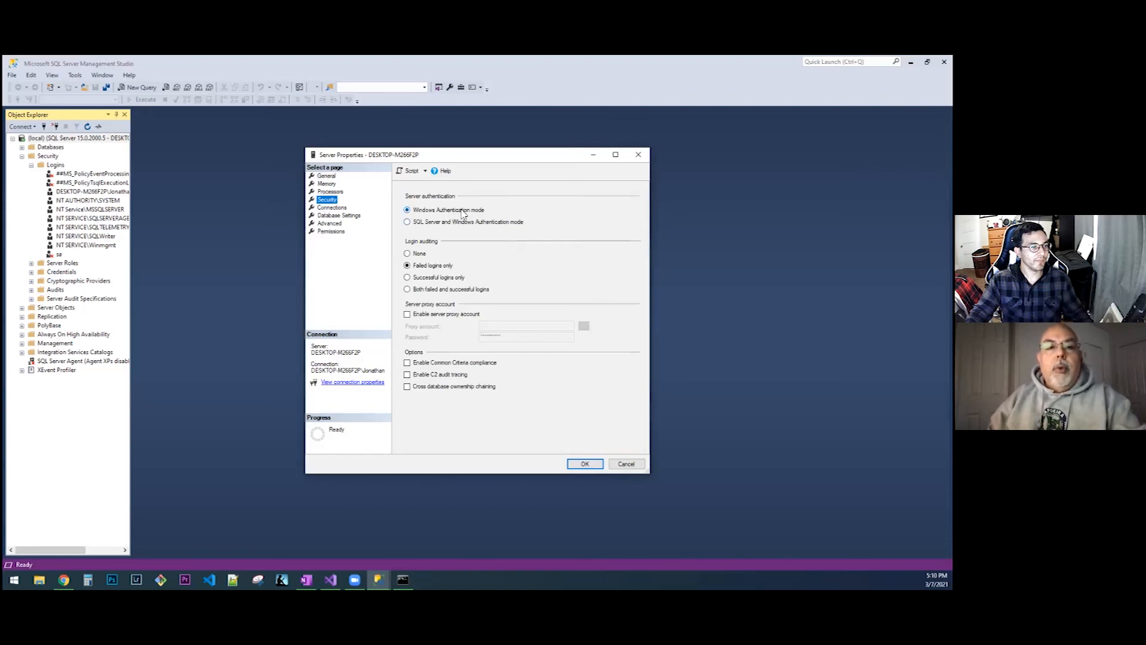
left_click(425, 224)
left_click(419, 212)
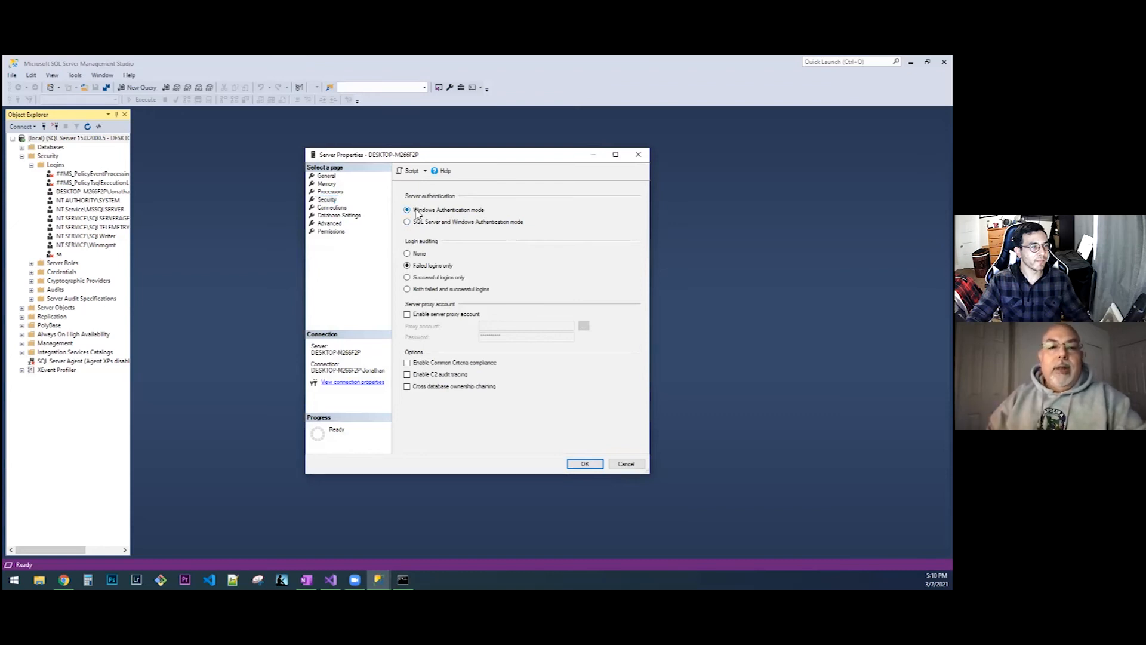
left_click(419, 225)
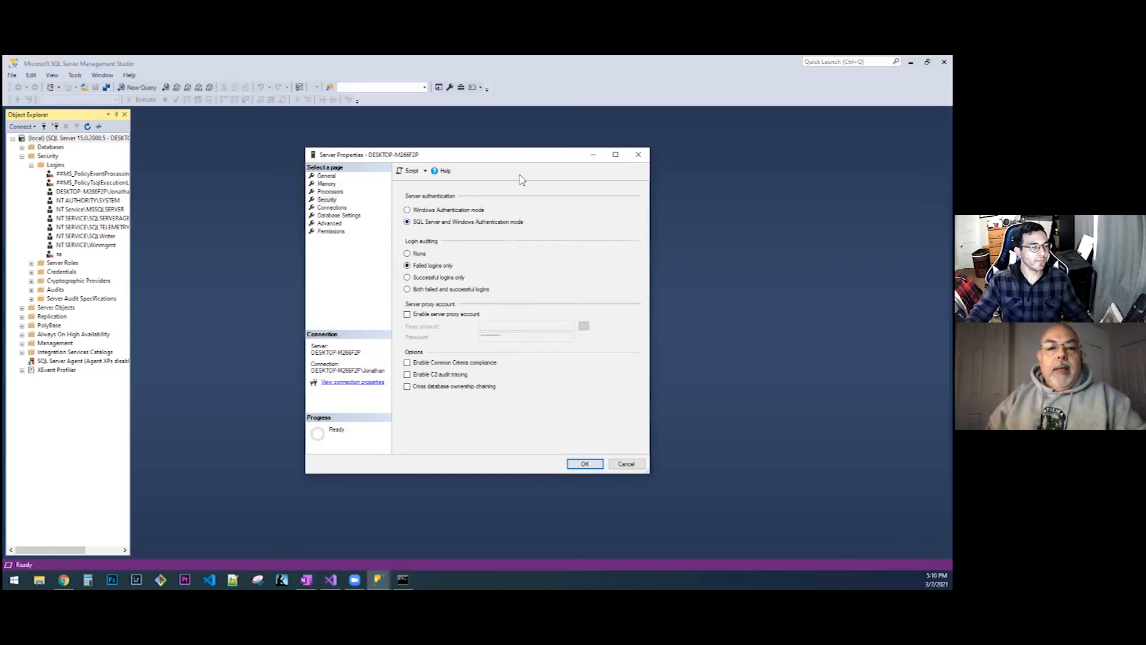
left_click(585, 464)
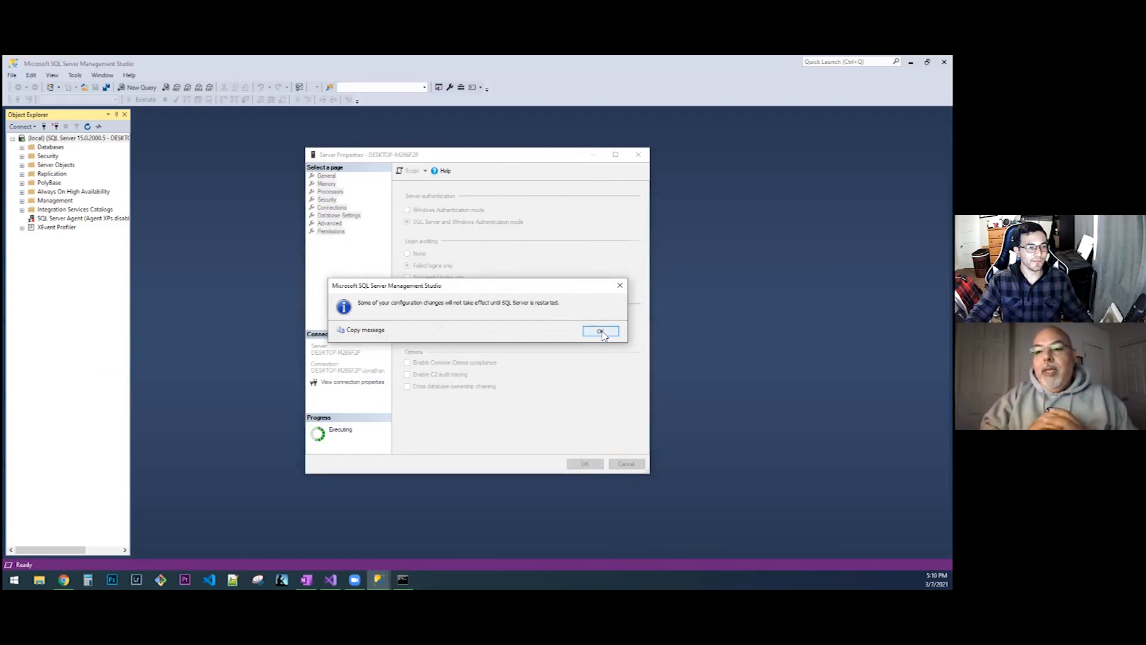
left_click(601, 332)
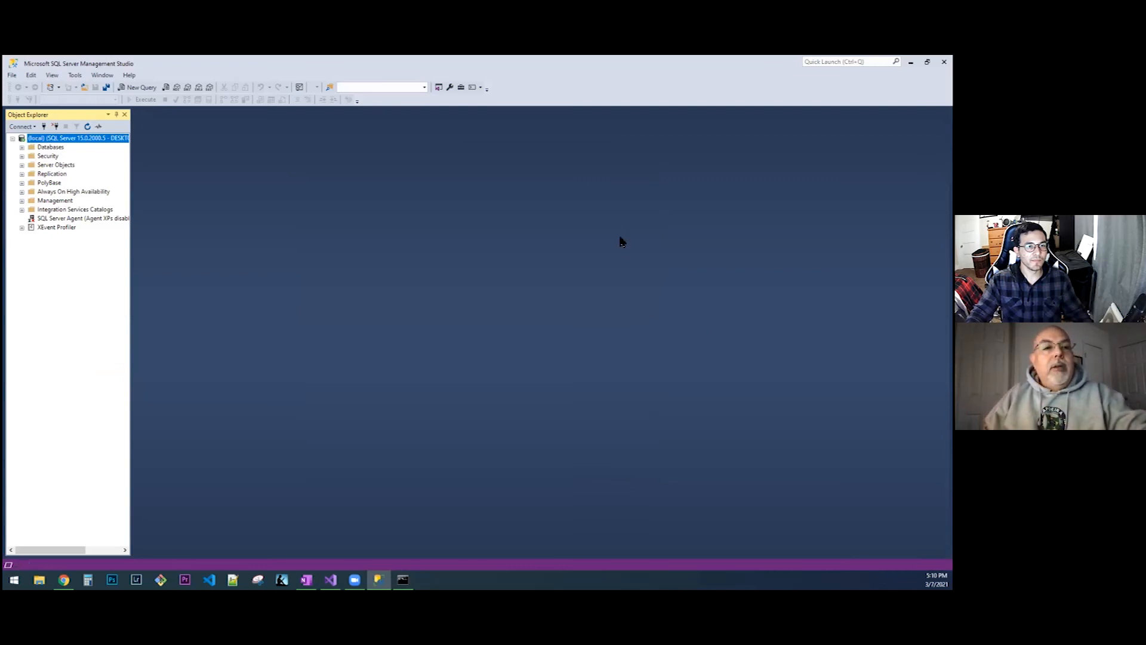
- Restart the local server's MSSQLSERVER service and refresh the server node in Object Explorer
right_click(44, 138)
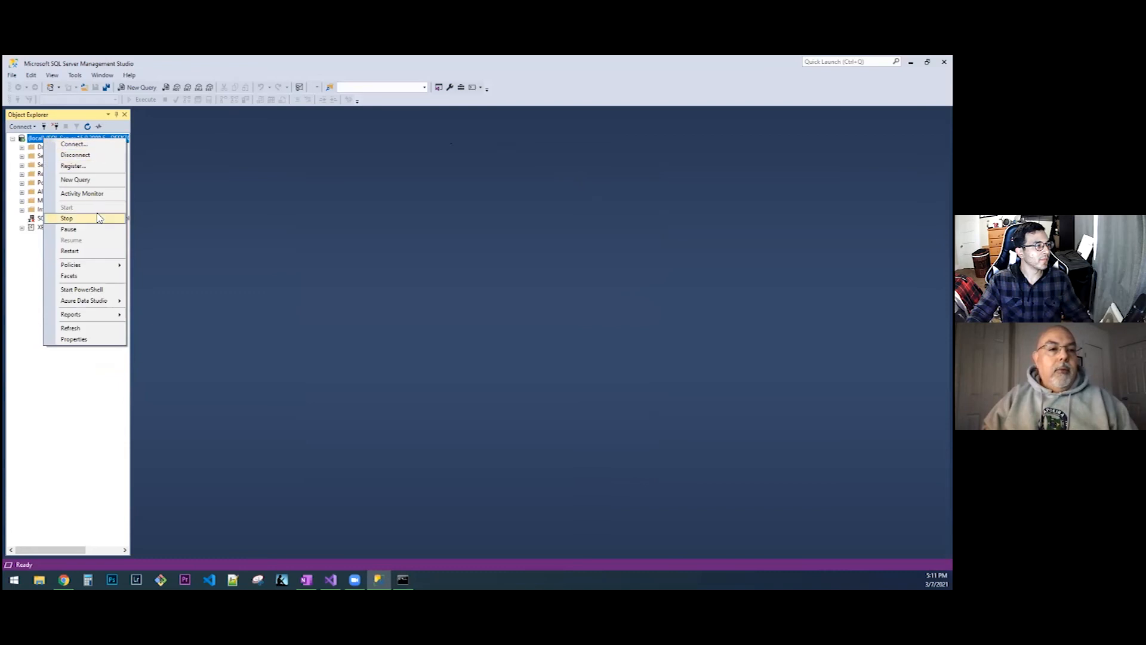
left_click(85, 252)
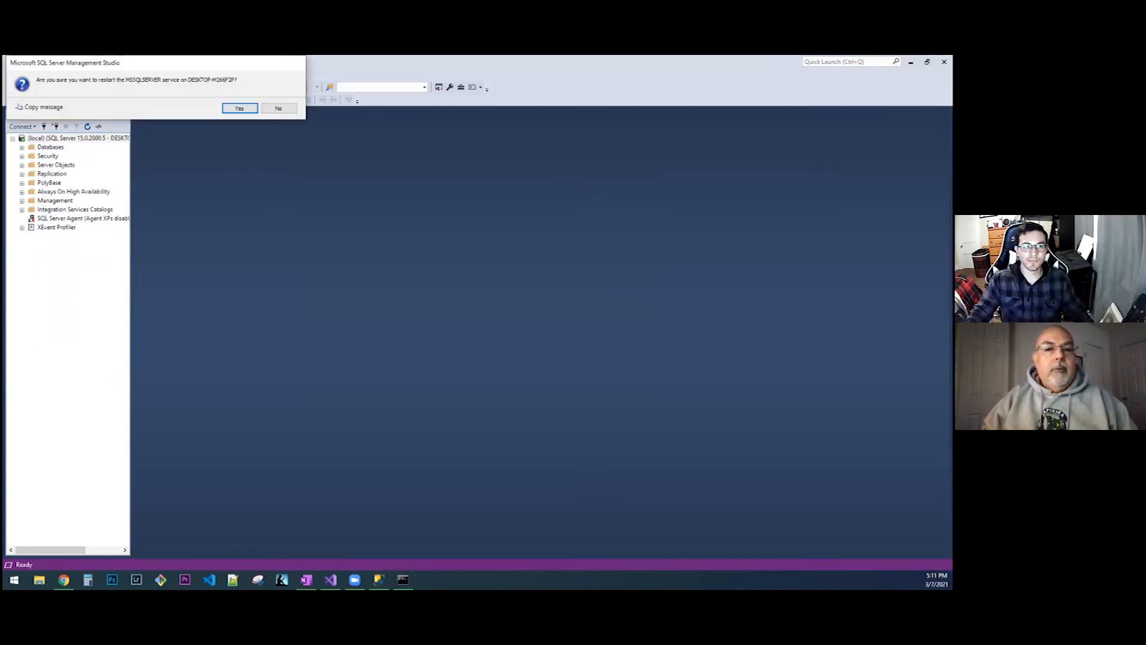
left_click(233, 111)
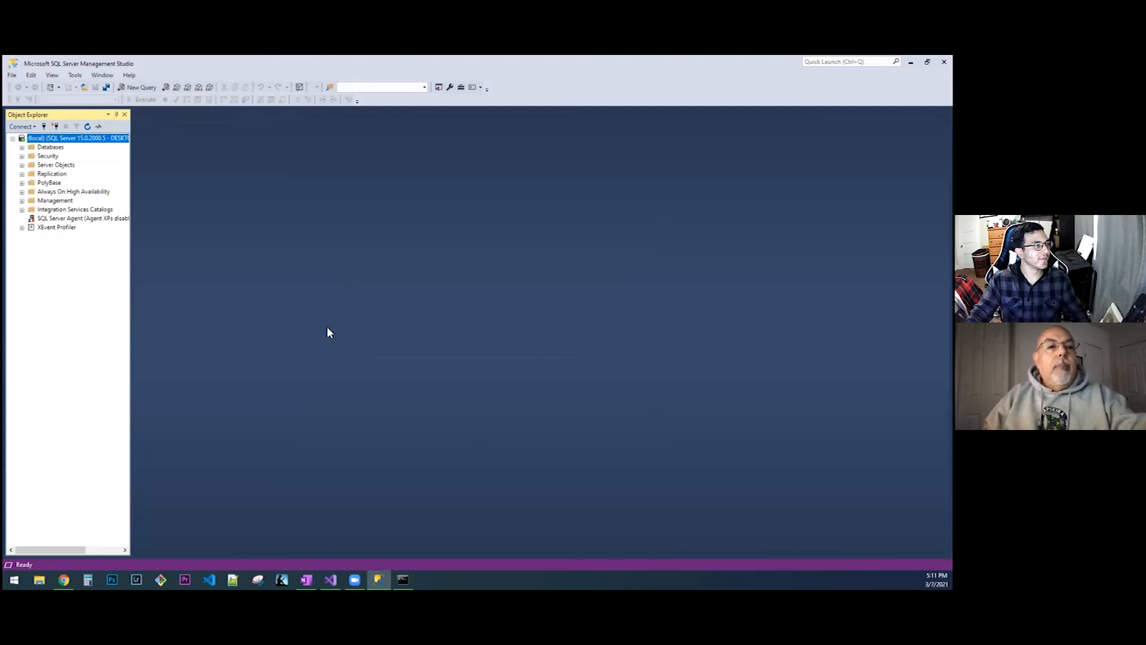
right_click(55, 140)
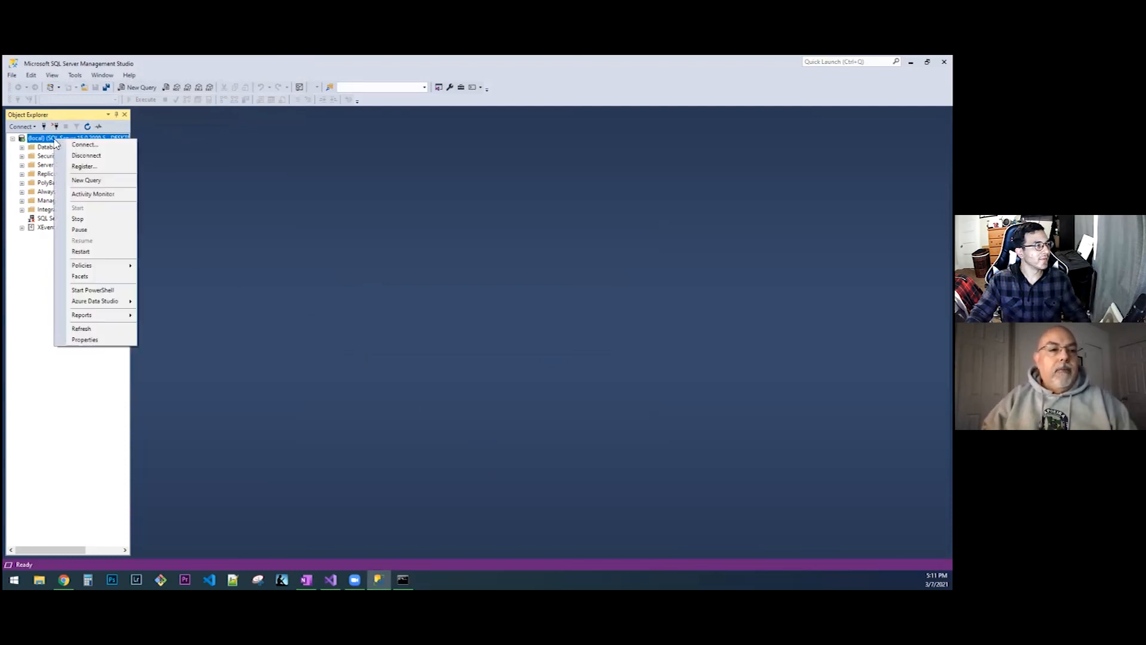
left_click(85, 339)
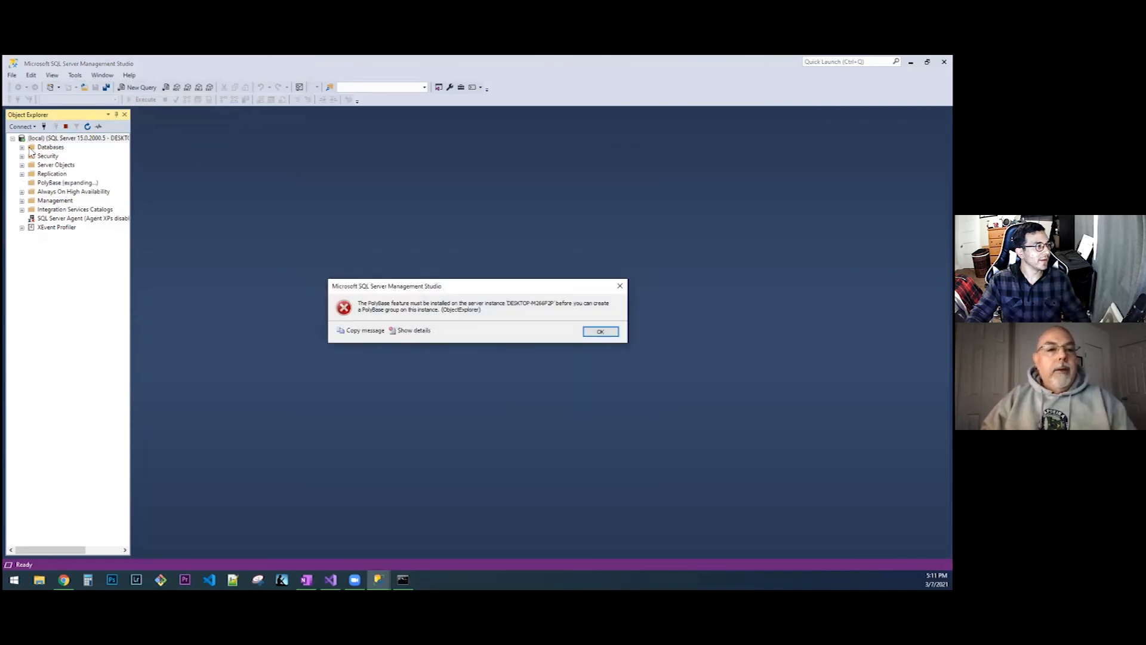
left_click(618, 286)
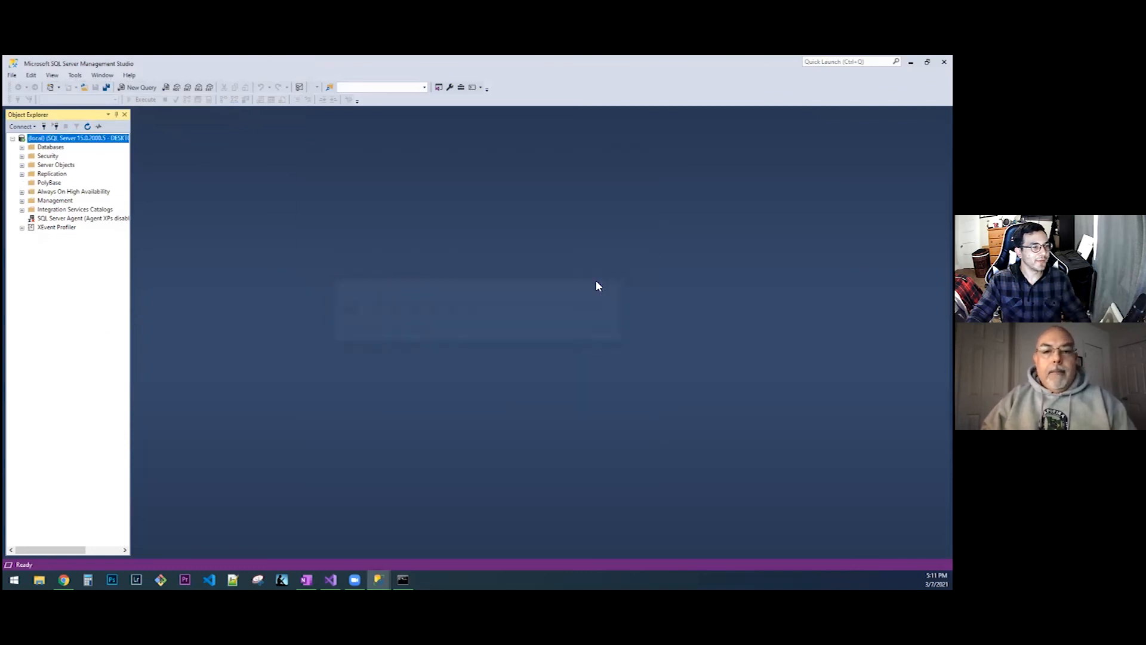
- In the properties of the sa login under Security > Logins, enter and confirm a new password and save it
left_click(45, 156)
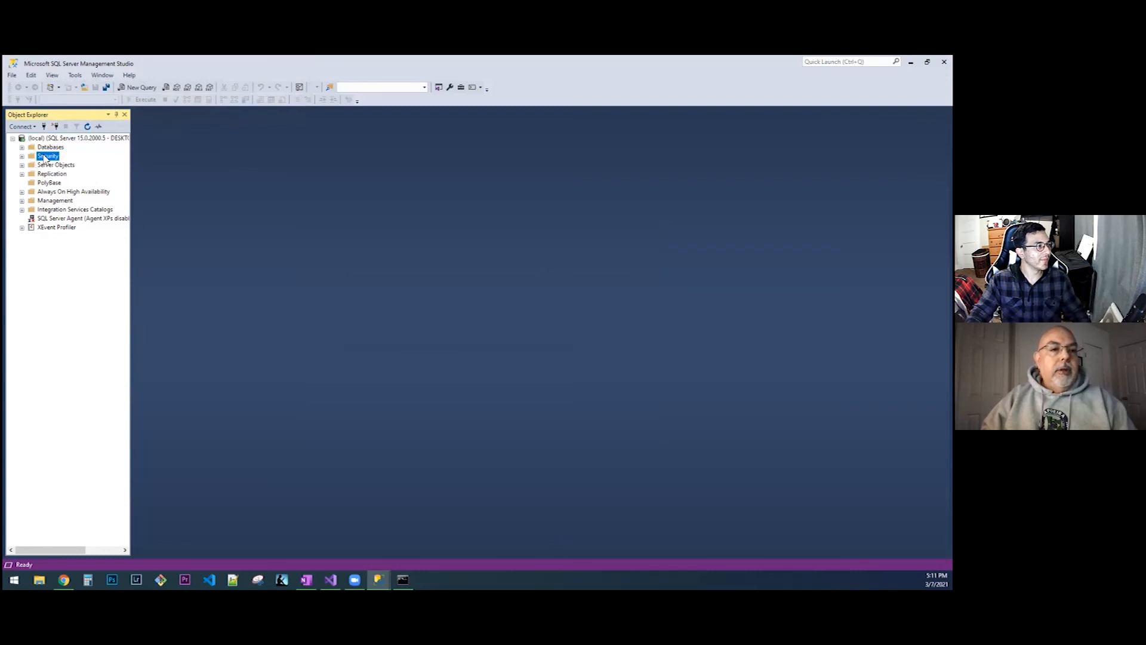
left_click(22, 156)
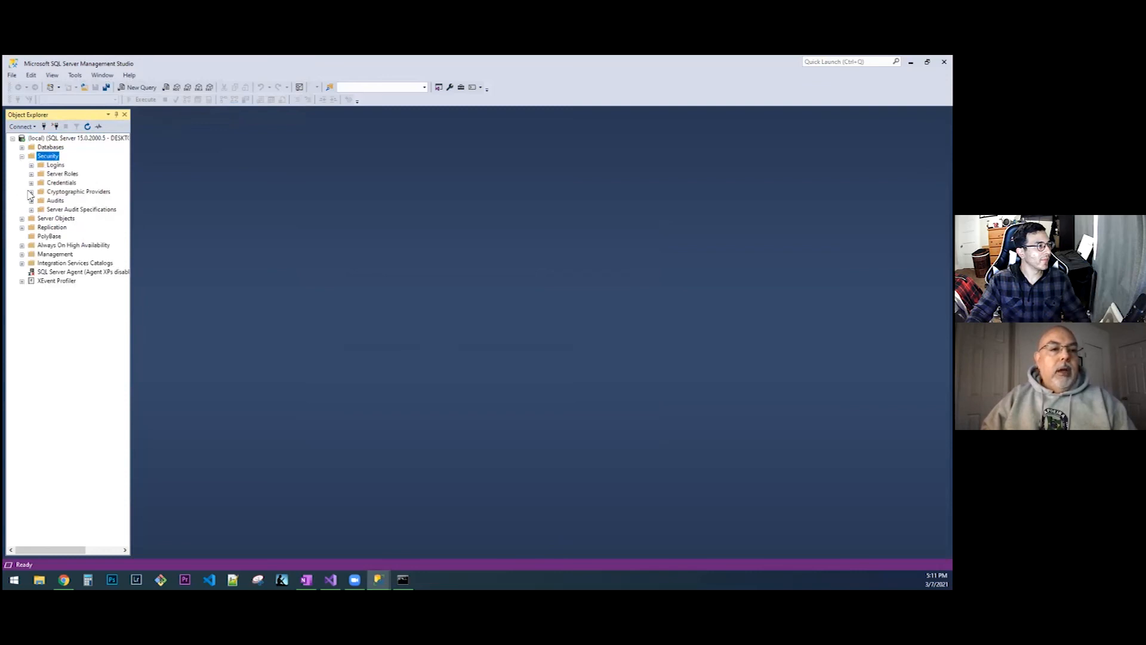
left_click(31, 166)
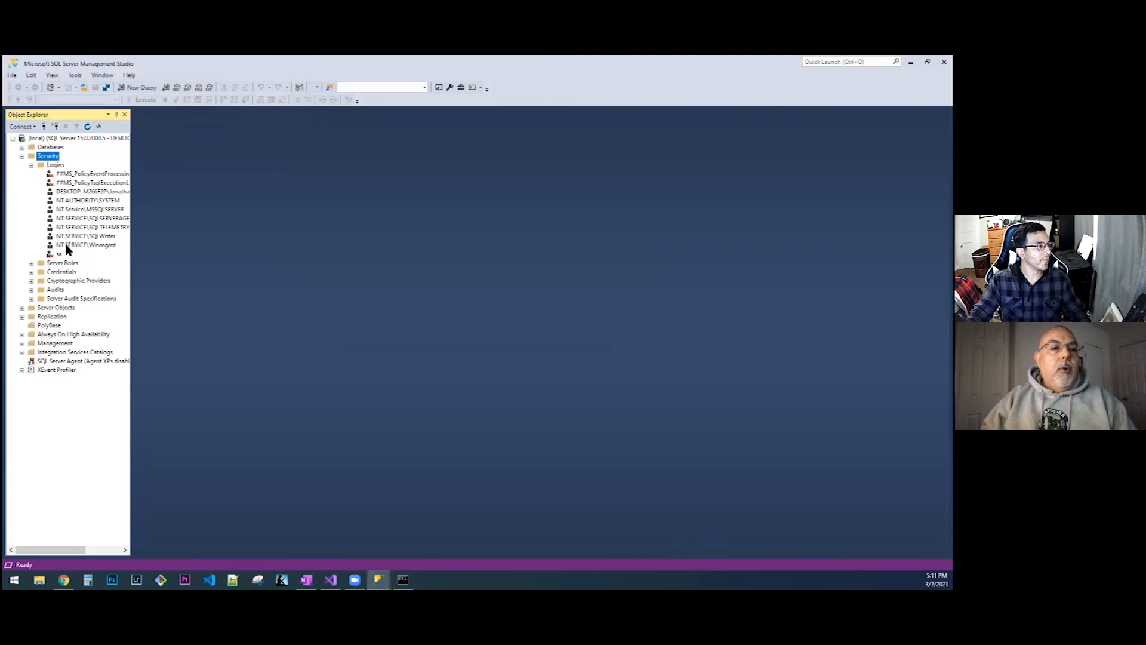
right_click(50, 255)
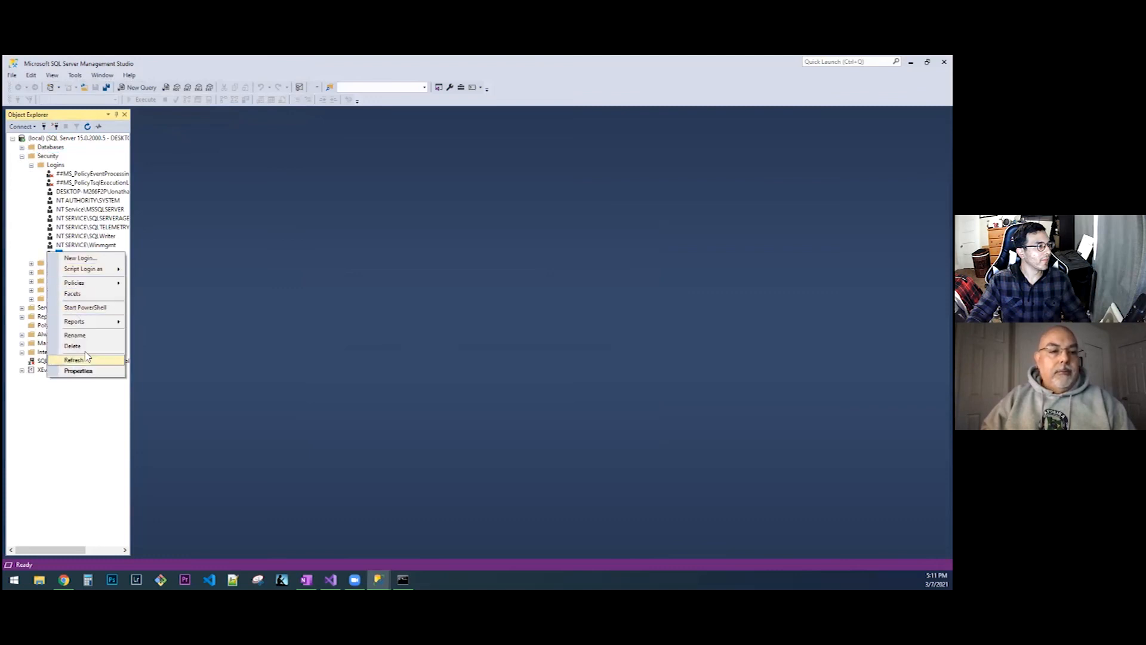
left_click(87, 370)
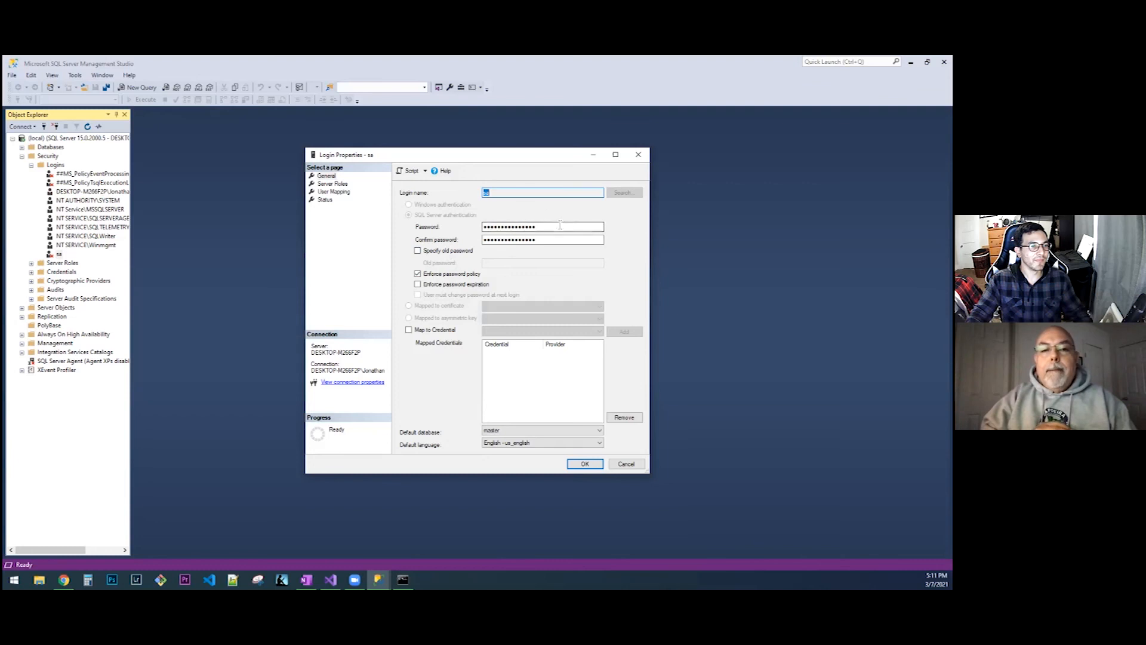
left_click_drag(551, 227, 454, 224)
type("•")
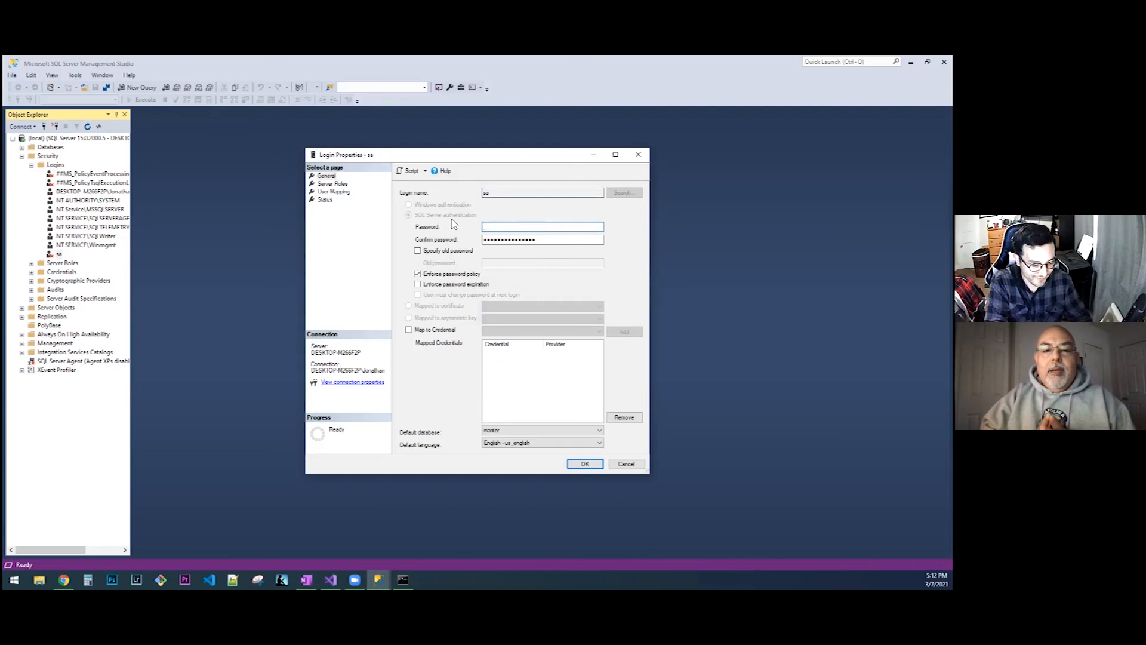
type("••••")
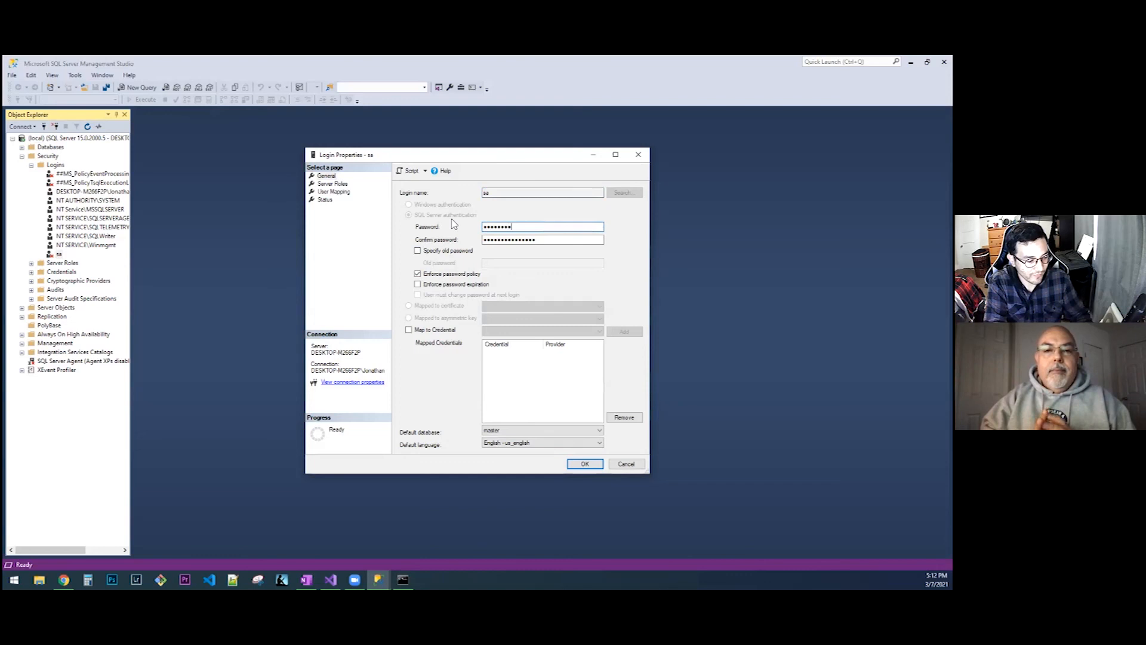
type("•")
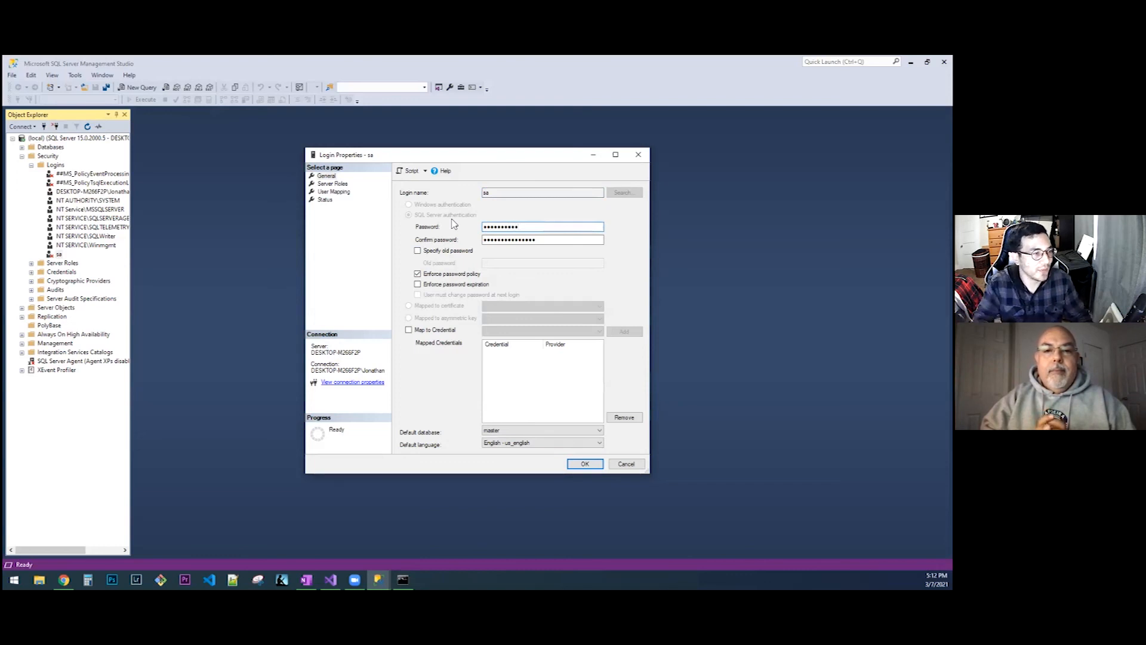
key("Tab")
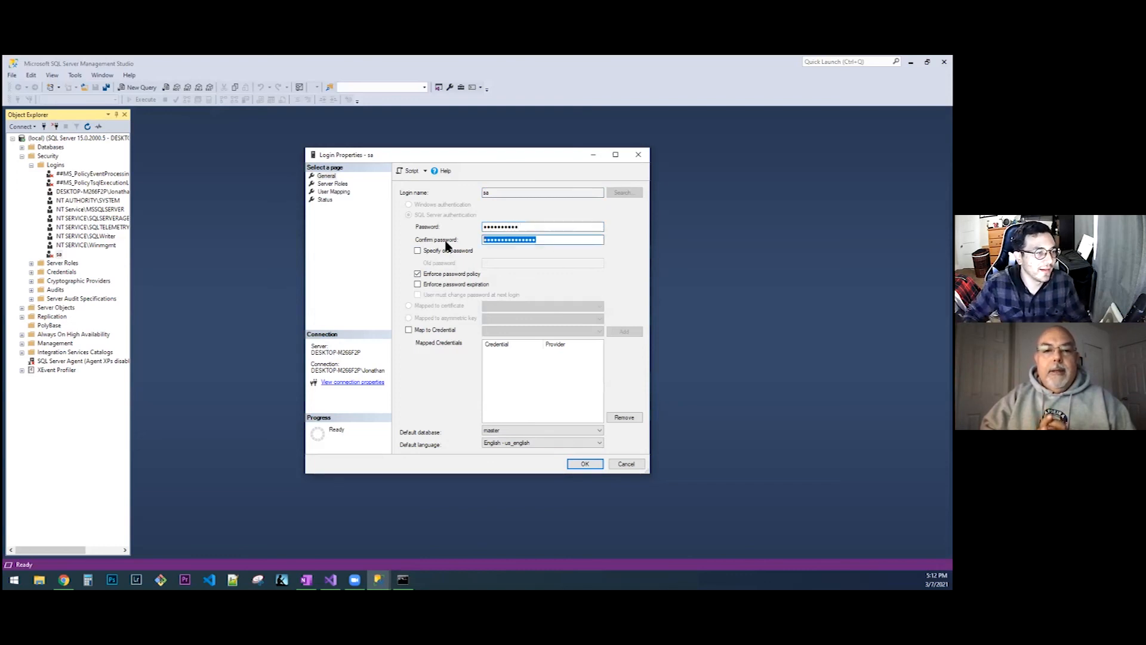
type("•")
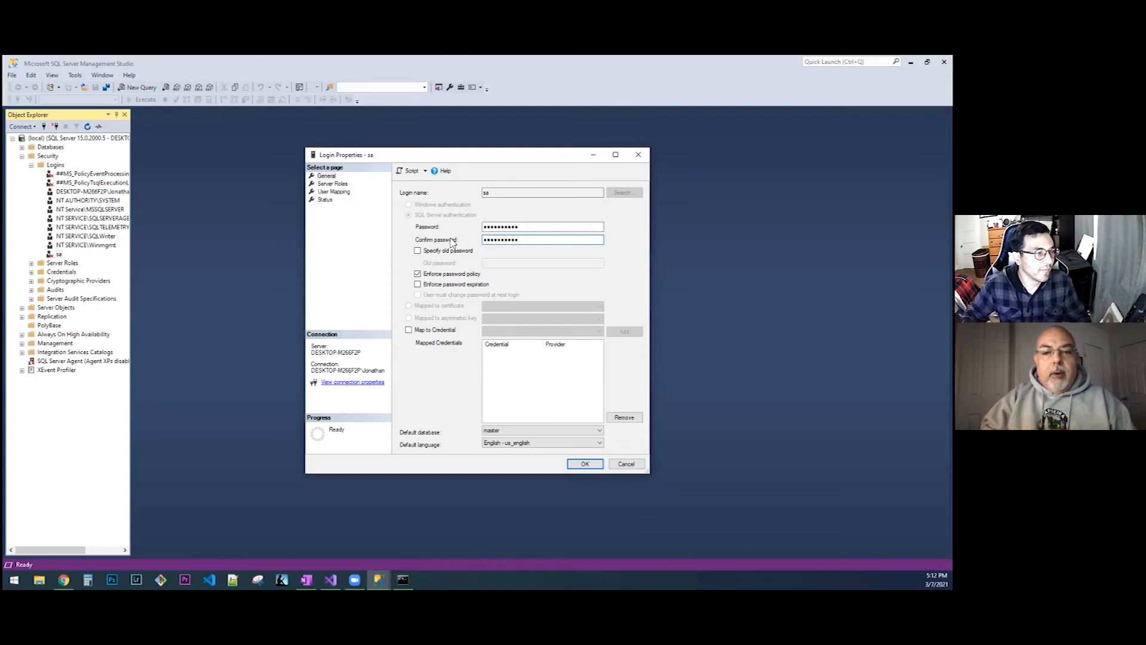
left_click(586, 465)
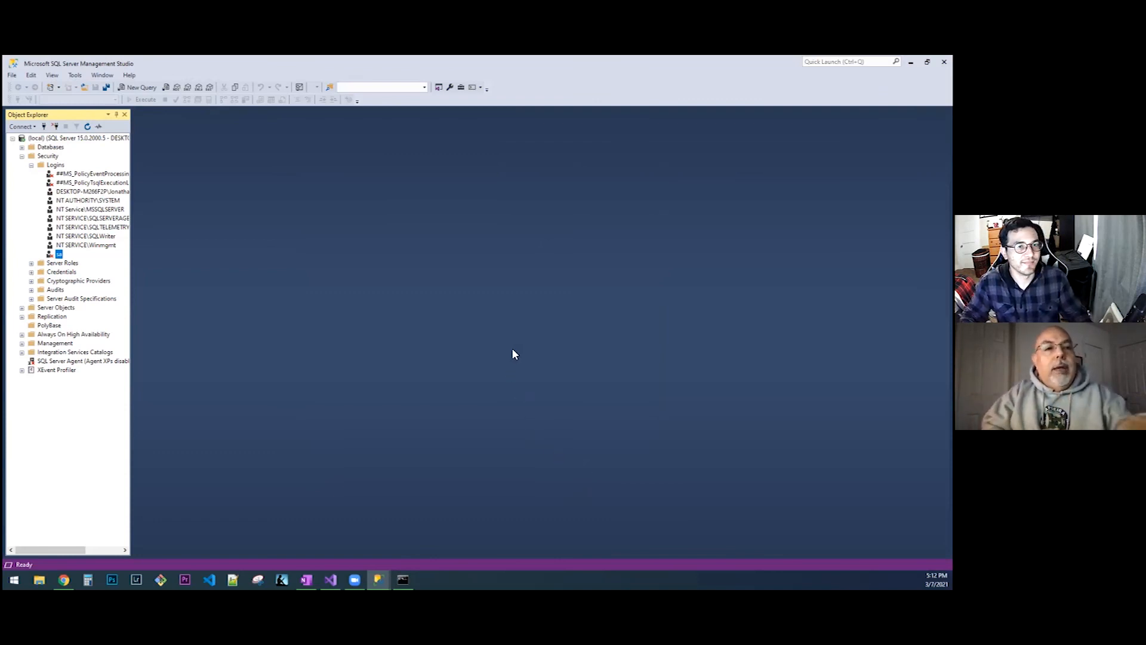
- Disconnect from the local server and start a new Database Engine connection
right_click(27, 139)
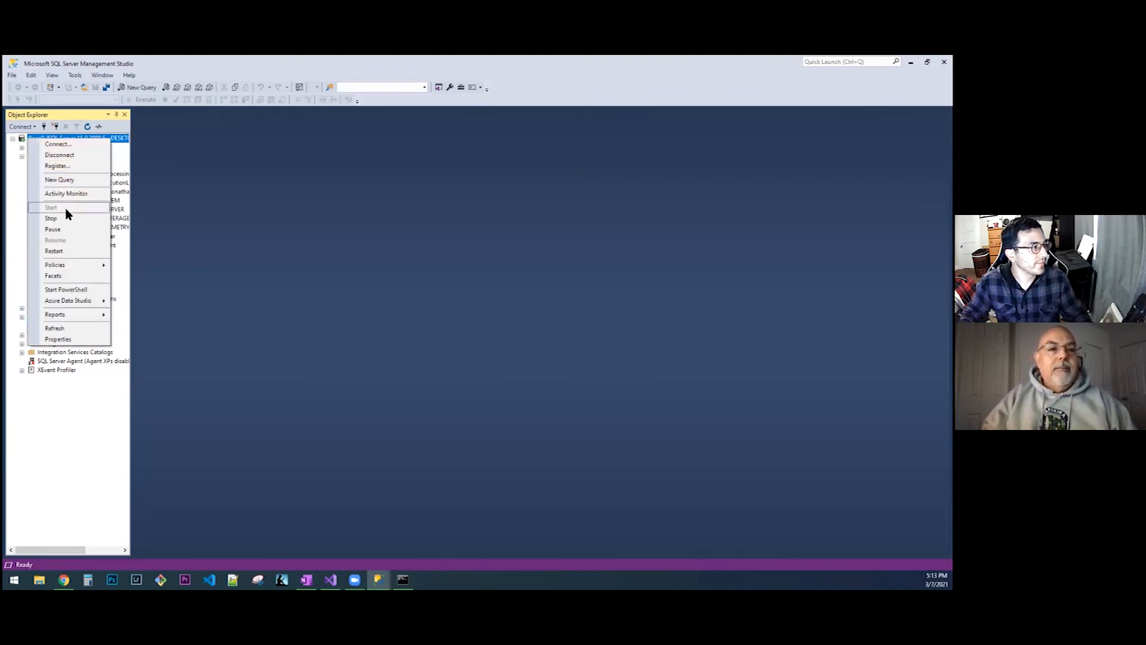
left_click(70, 157)
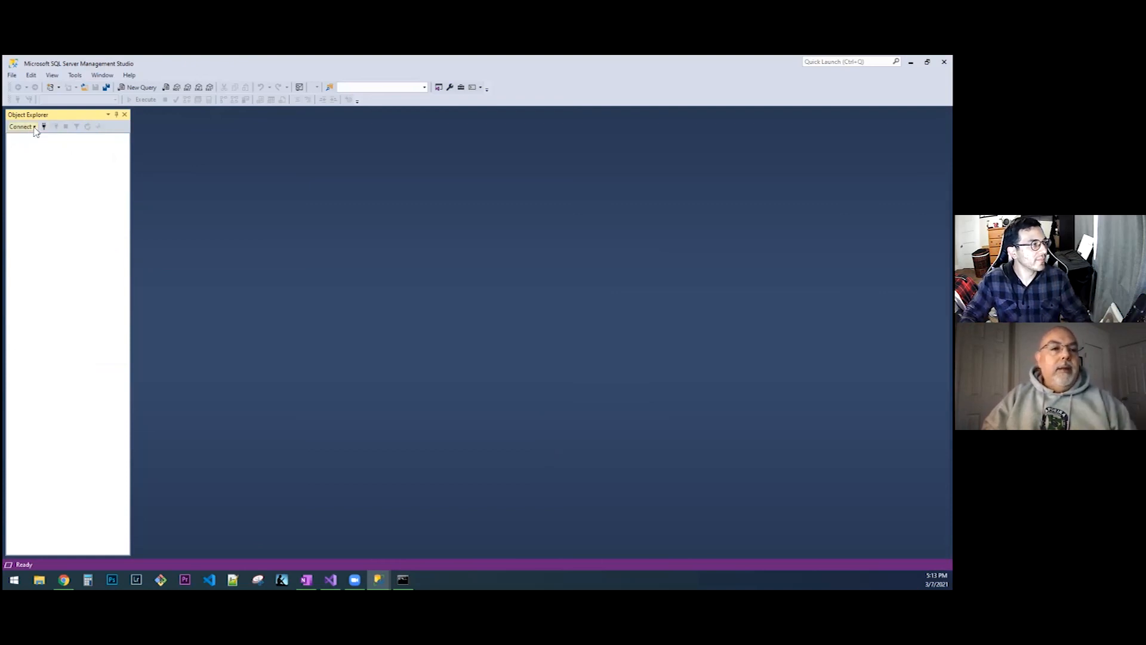
left_click(25, 127)
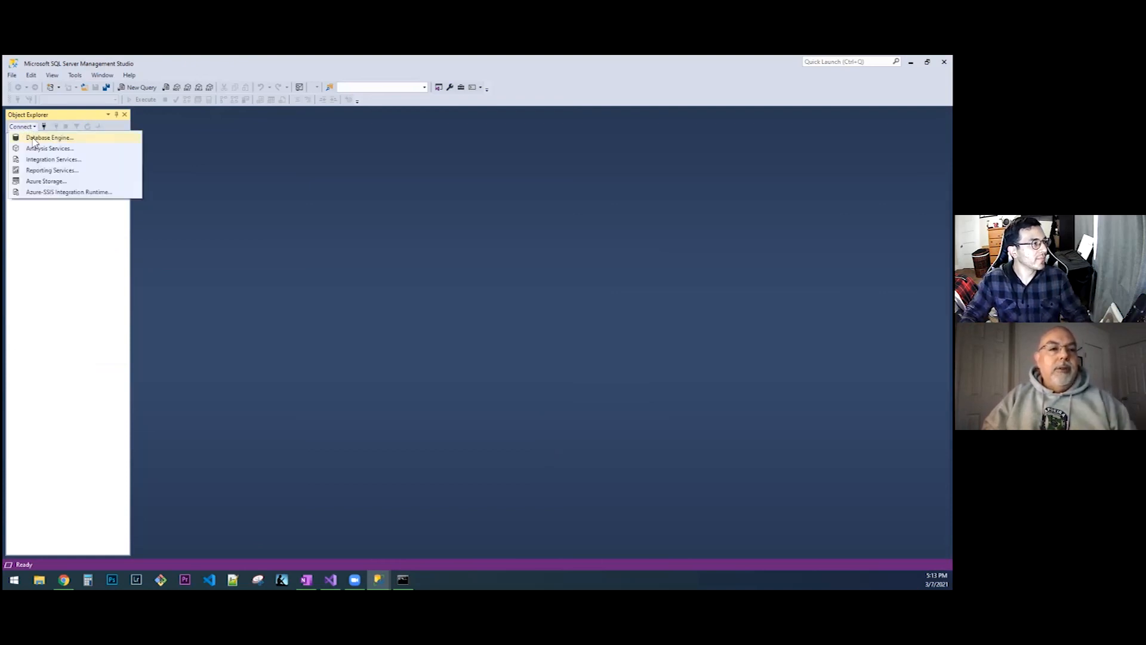
left_click(33, 138)
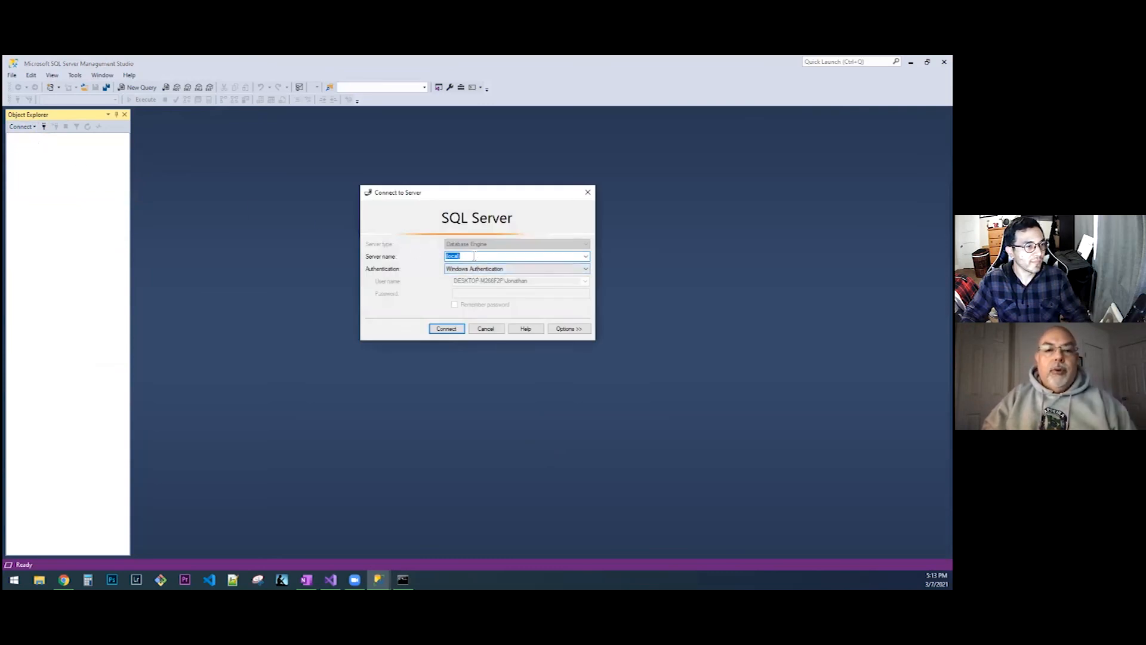
- Try to connect to (local) with SQL Server Authentication as sa, entering the login password and choosing to remember it
left_click(577, 269)
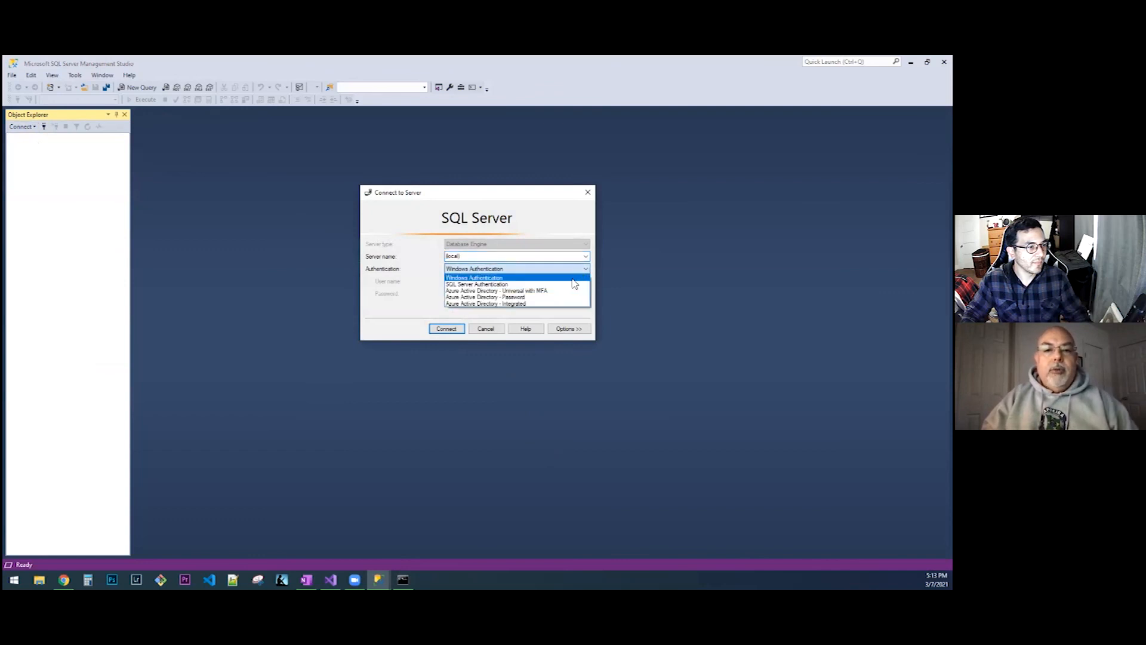
left_click(558, 285)
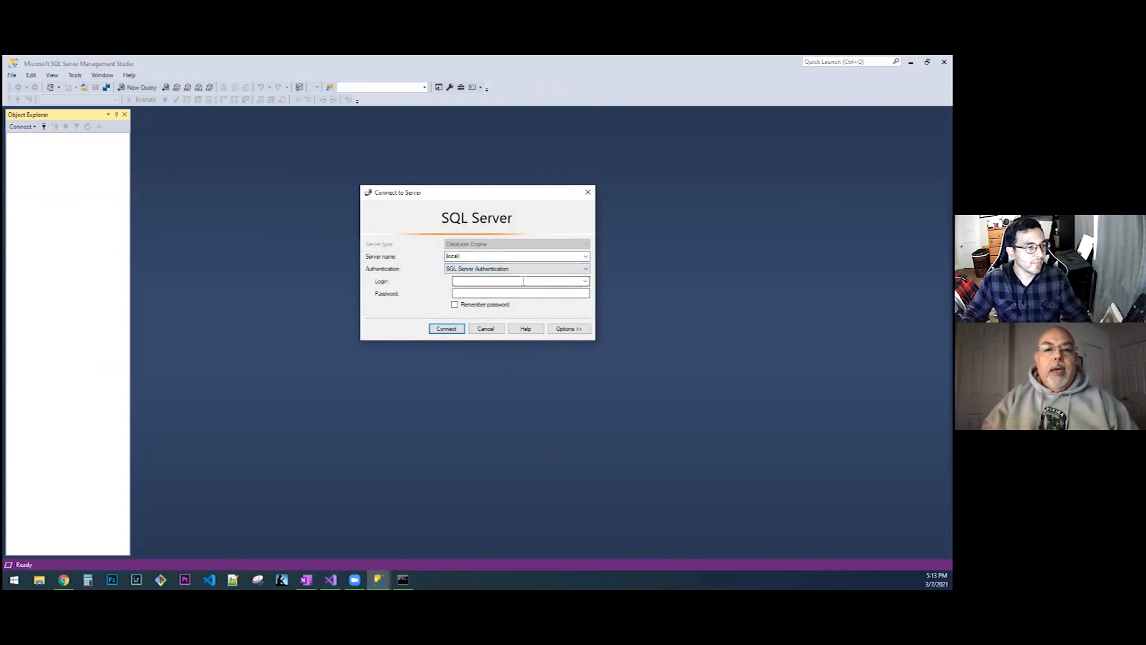
left_click(518, 281)
type("sa")
left_click(532, 298)
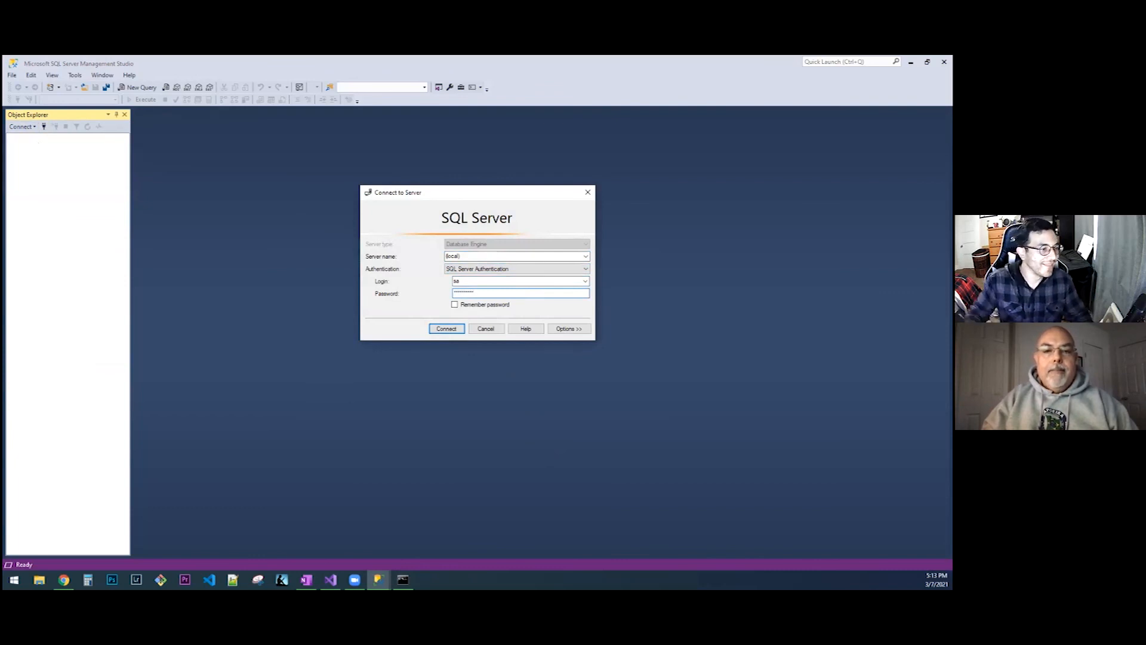
left_click(467, 308)
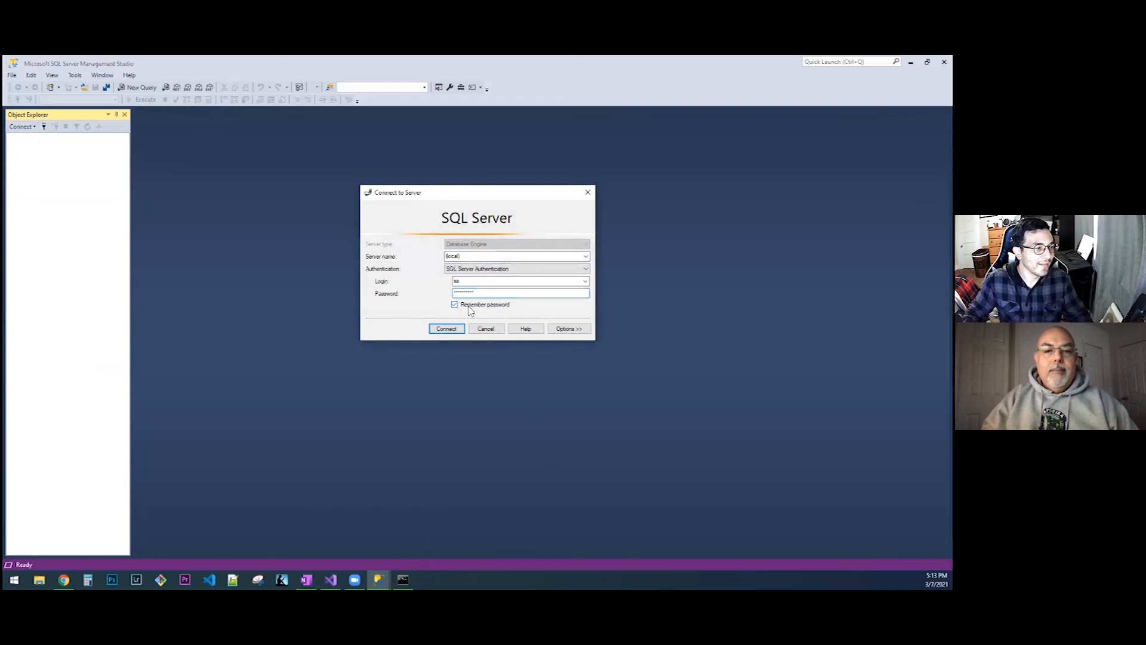
left_click(445, 329)
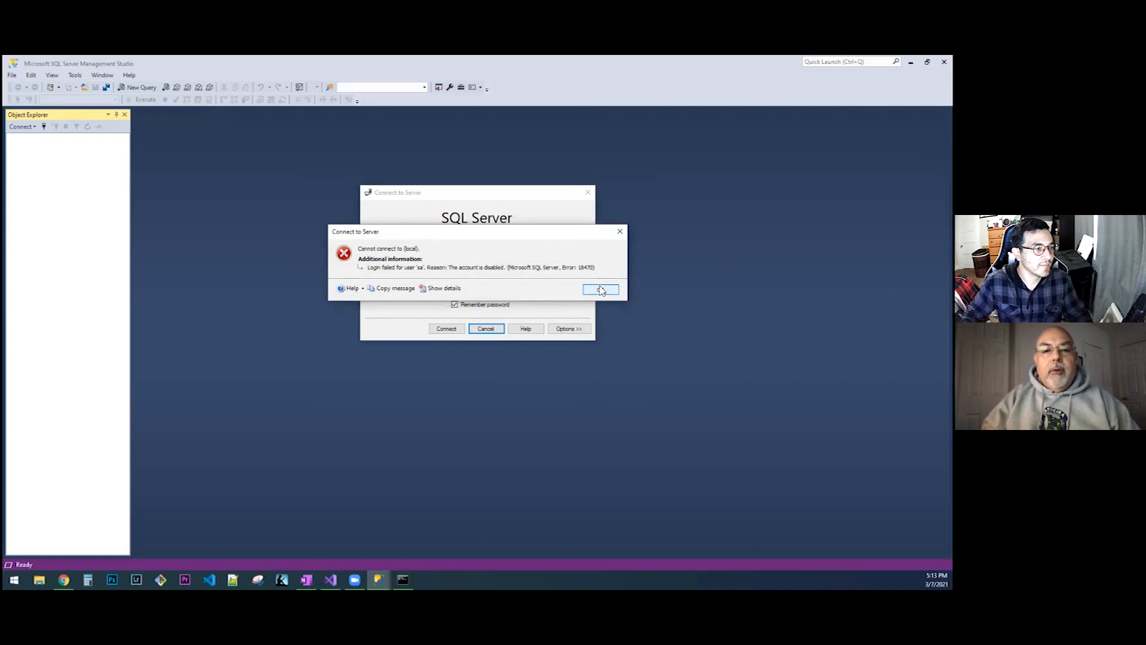
left_click(601, 291)
- Connect to the (local) server using Windows Authentication instead
left_click(535, 269)
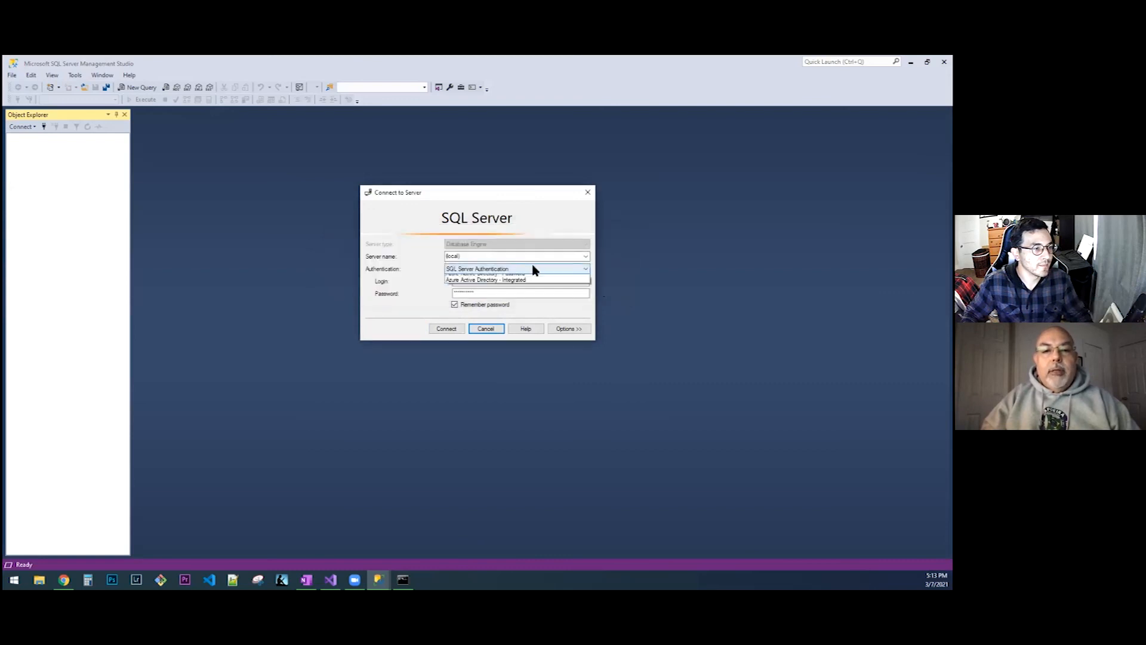
left_click(510, 275)
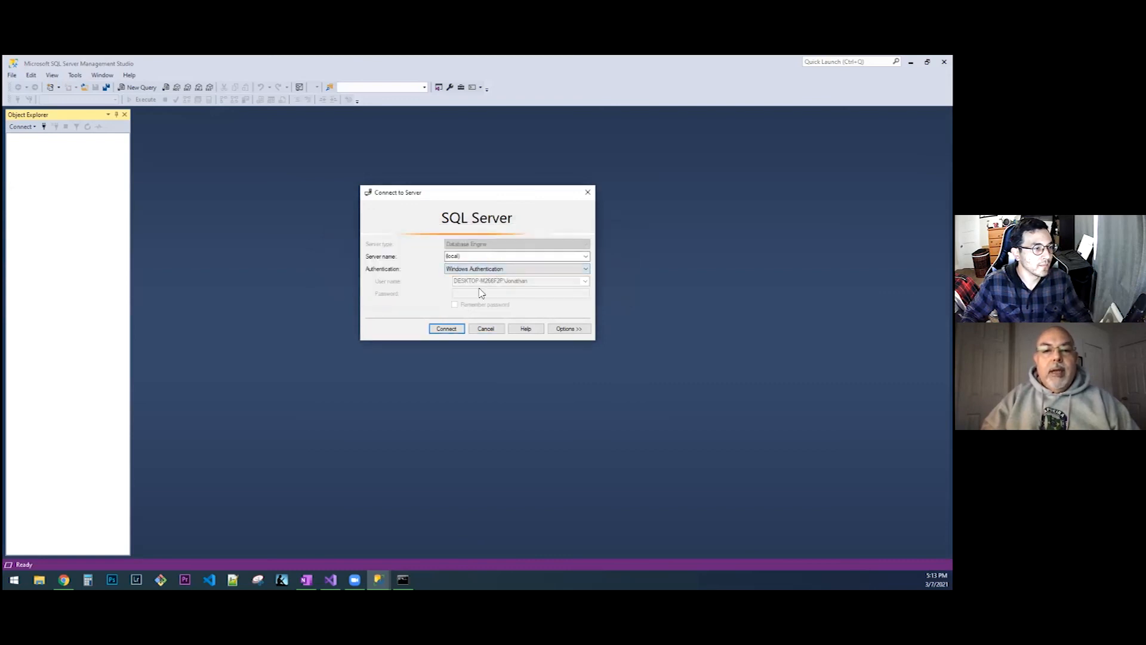
left_click(448, 330)
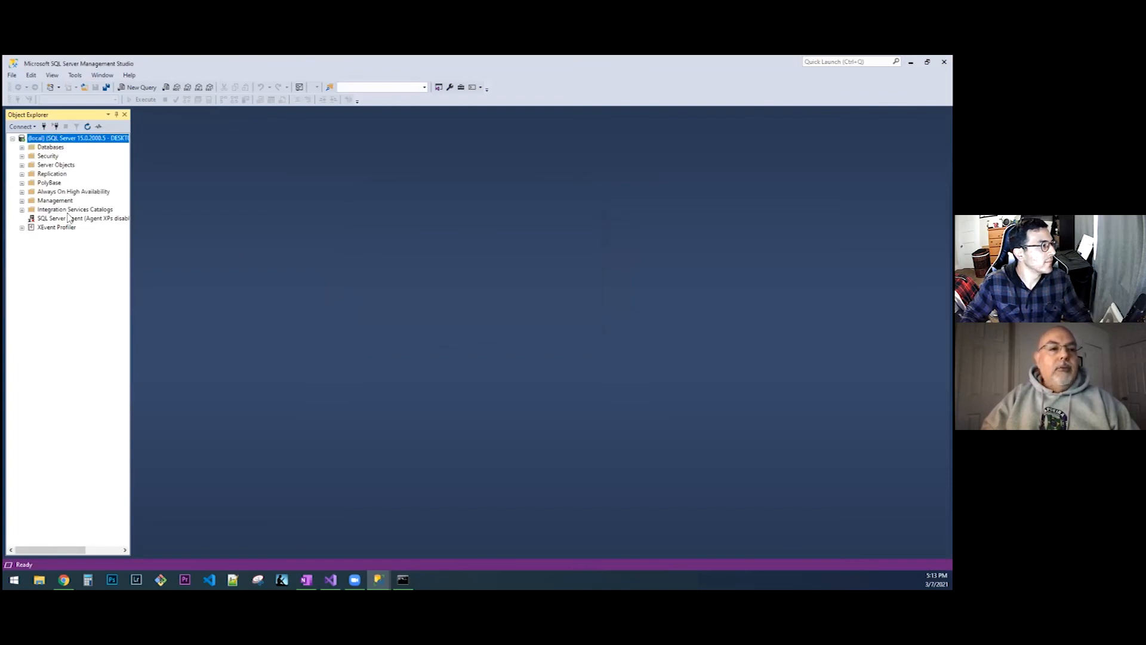
- In the Status properties of the sa login under Security > Logins, set the login to Enabled and save
left_click(22, 157)
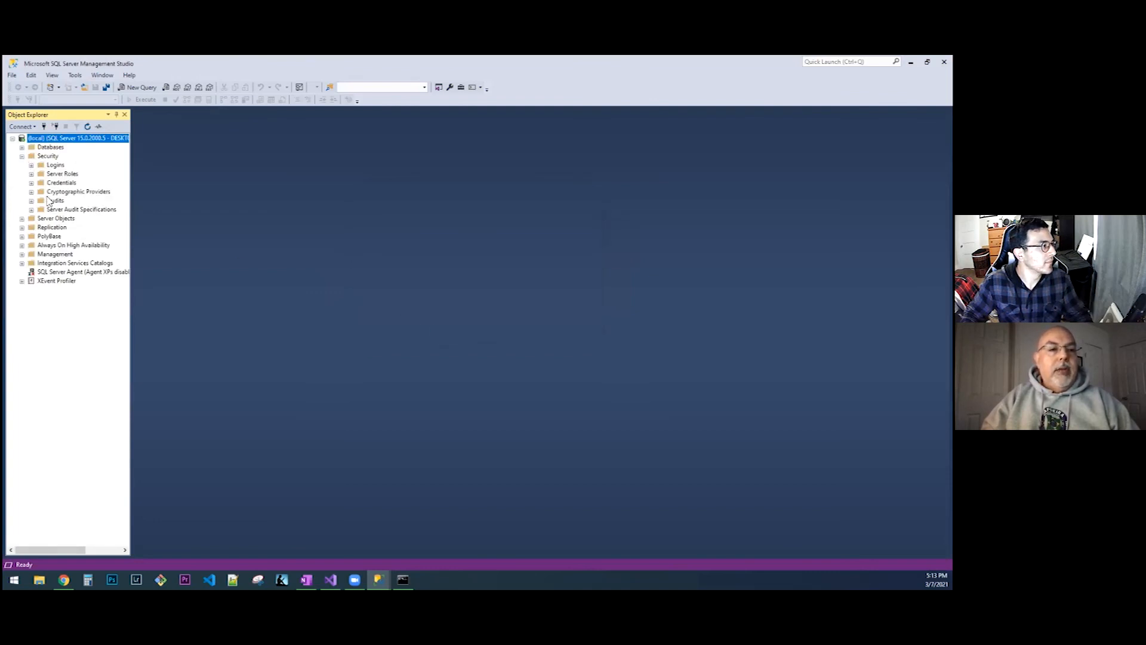
left_click(53, 165)
left_click(31, 166)
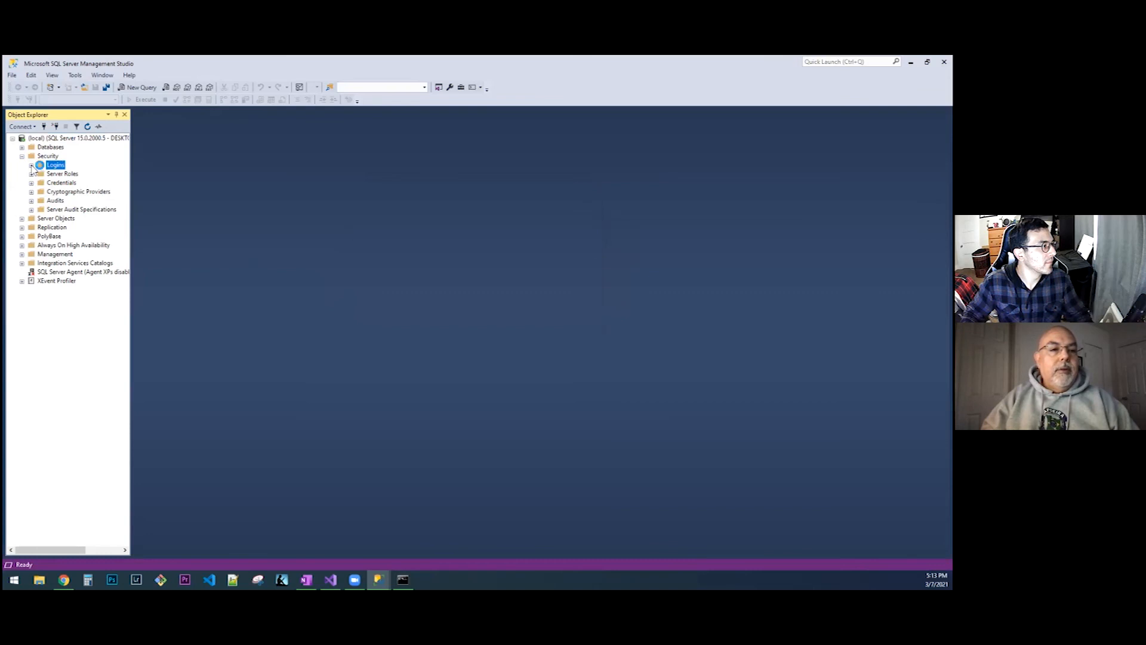
right_click(57, 253)
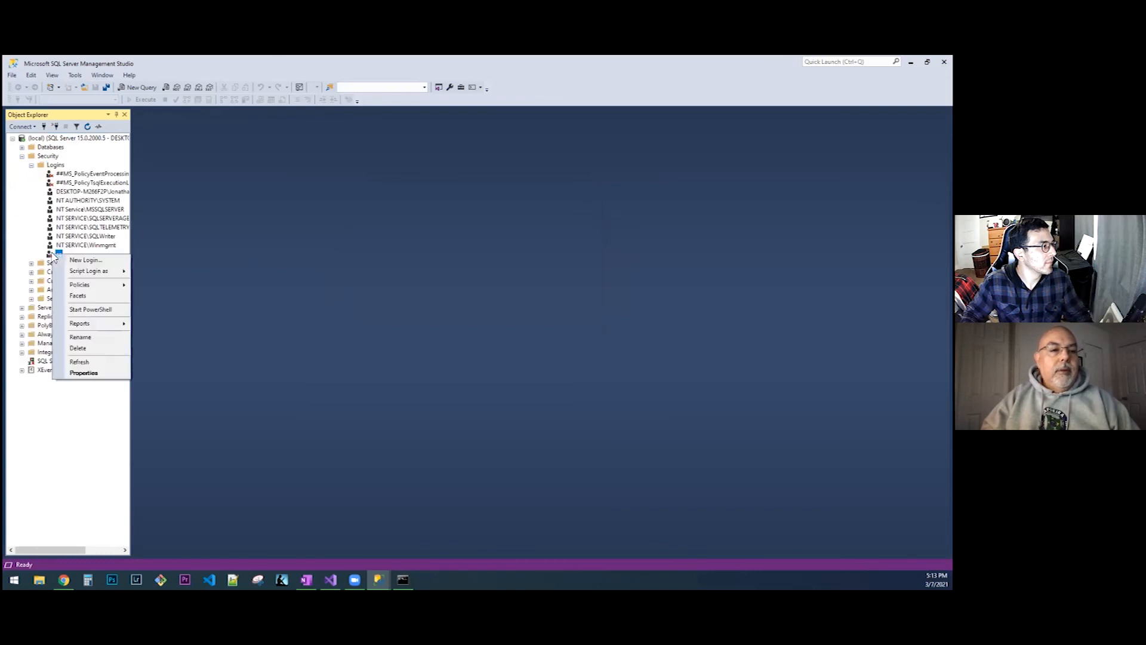
left_click(84, 373)
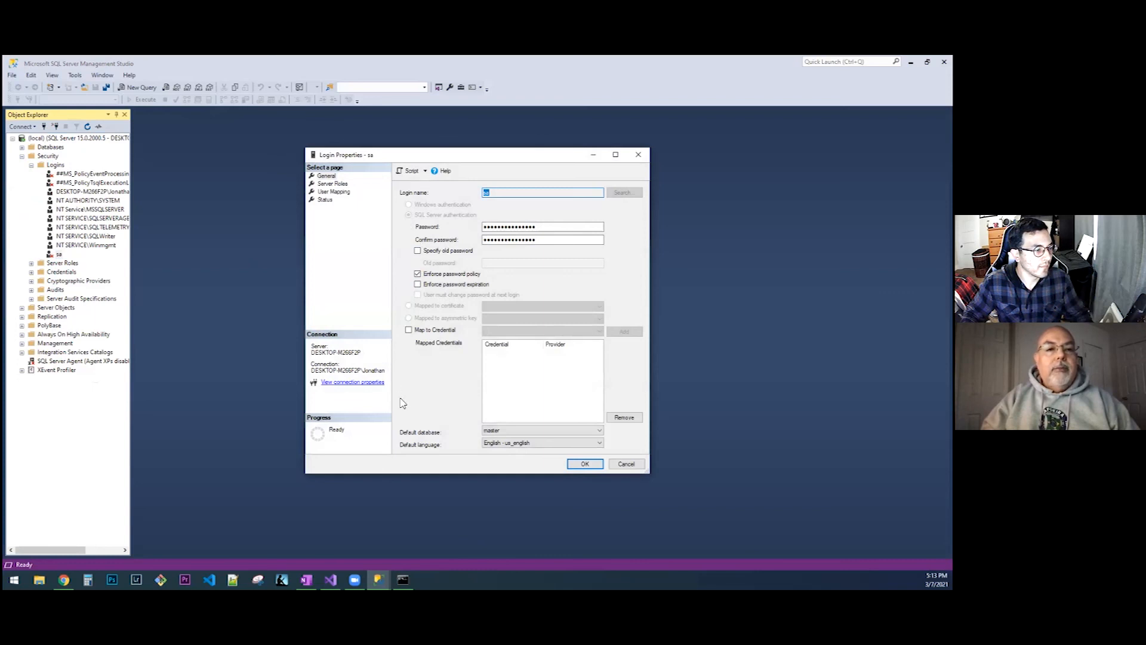
left_click(325, 200)
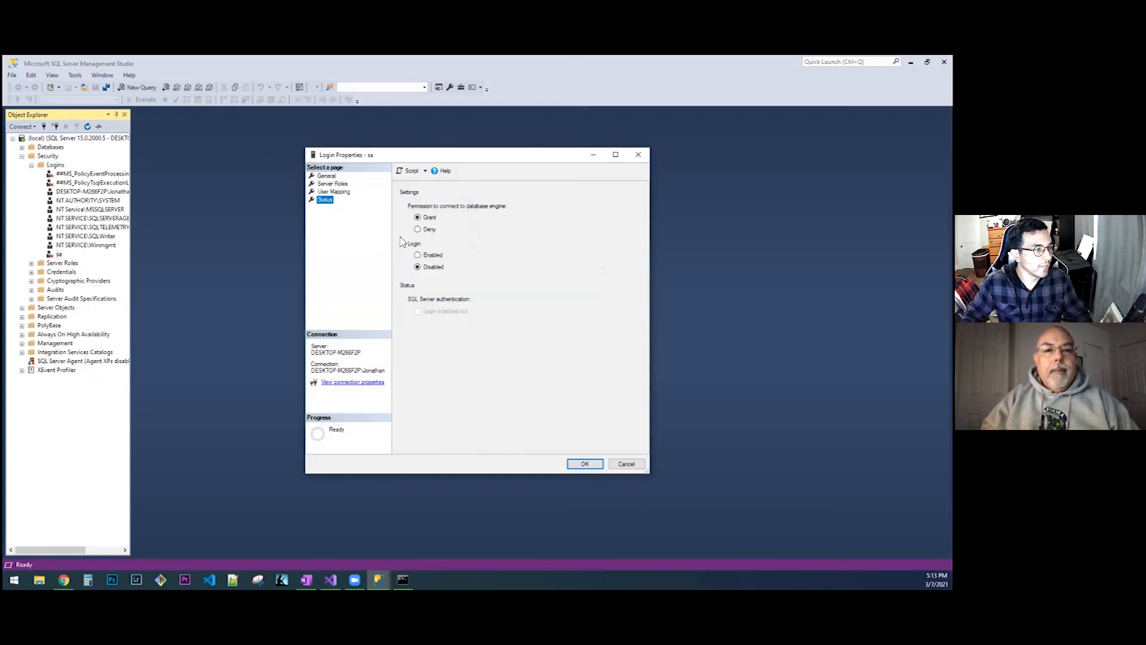
left_click(418, 255)
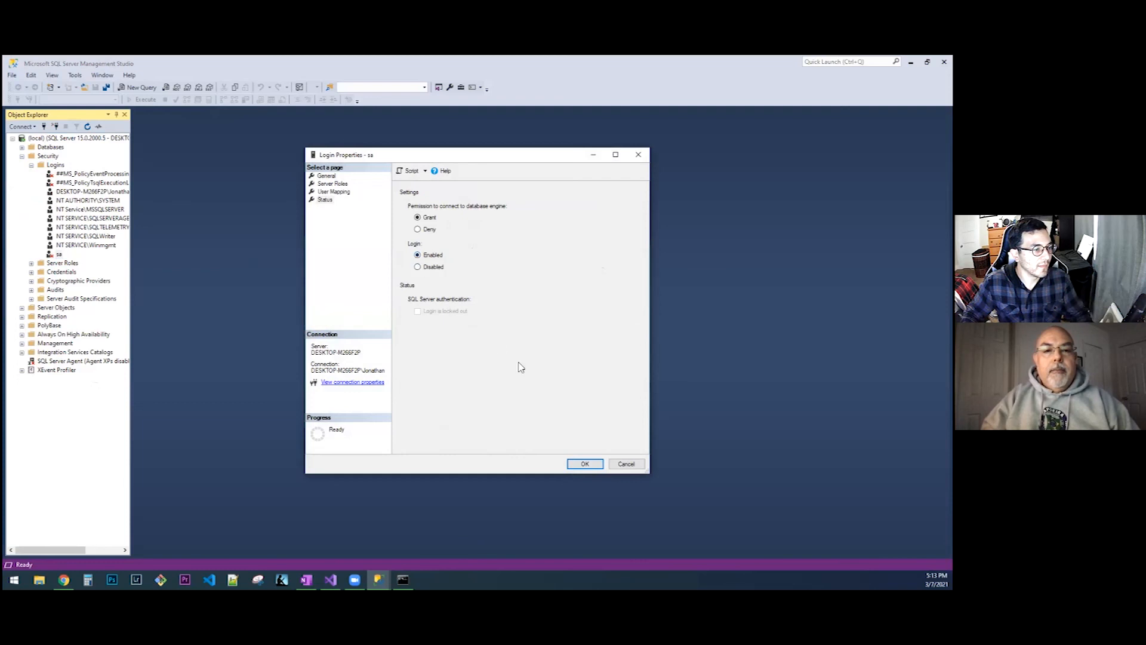
left_click(585, 464)
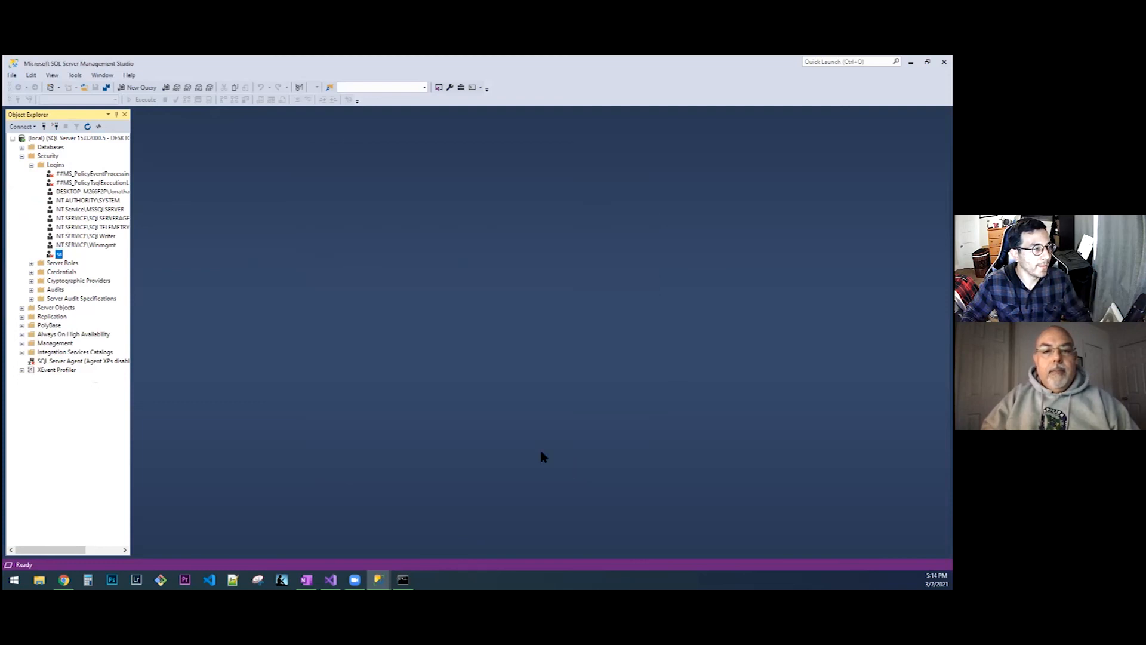
- Disconnect Object Explorer from the (local) server
left_click(23, 126)
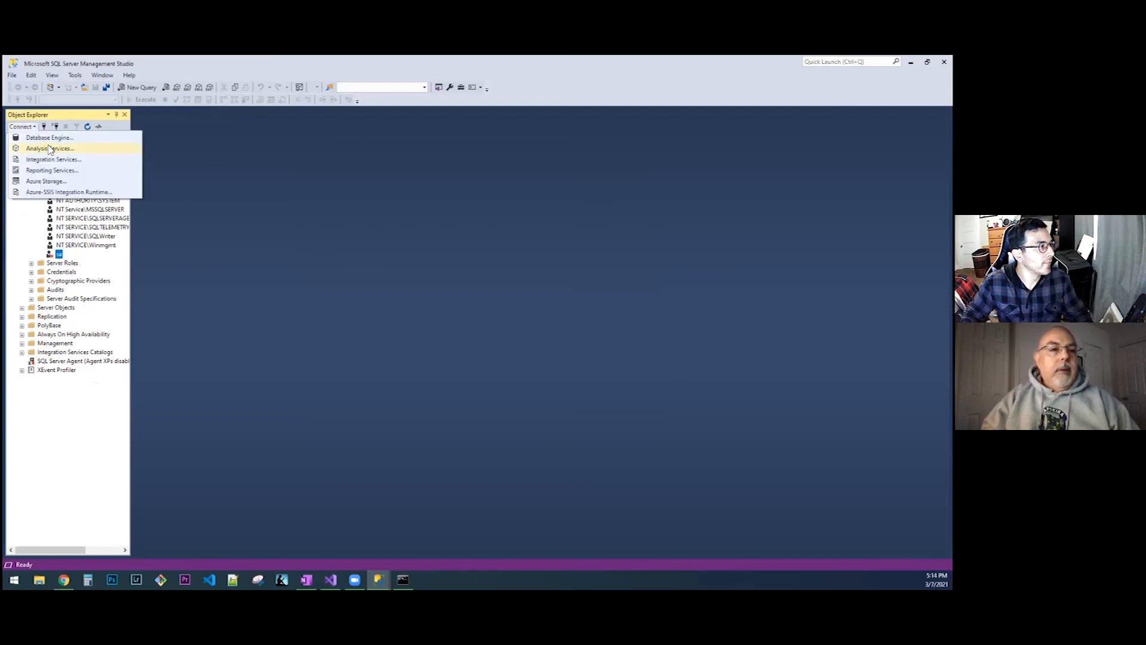
left_click(35, 127)
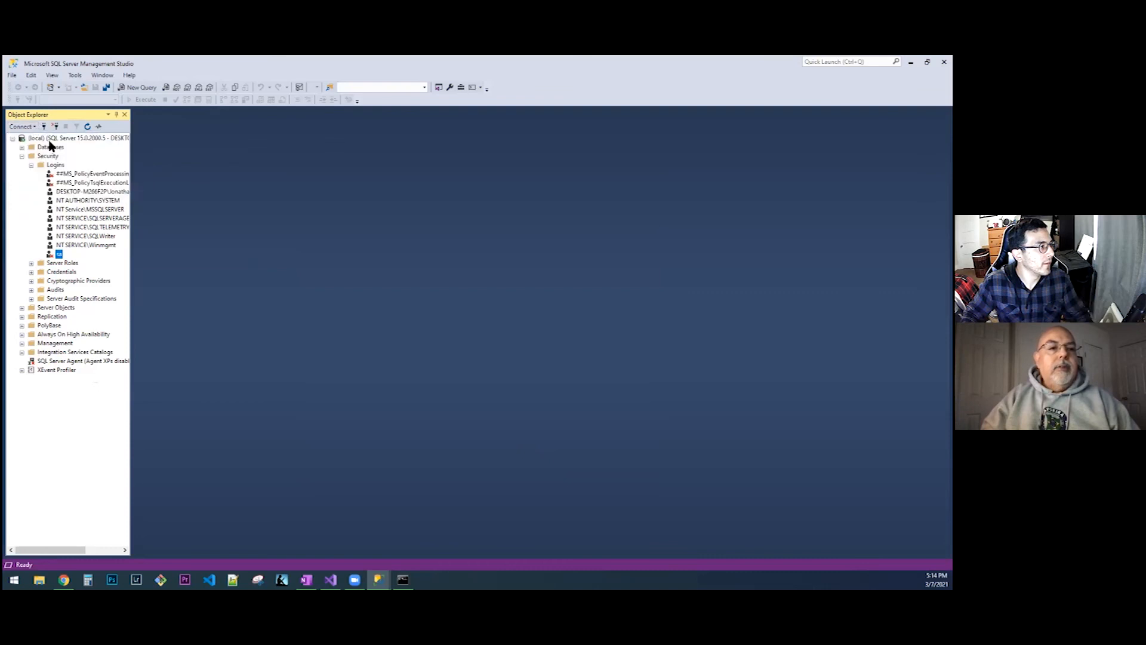
right_click(47, 140)
left_click(75, 159)
- Connect to the (local) Database Engine with SQL Server Authentication as sa, entering the login password and remembering it
left_click(24, 126)
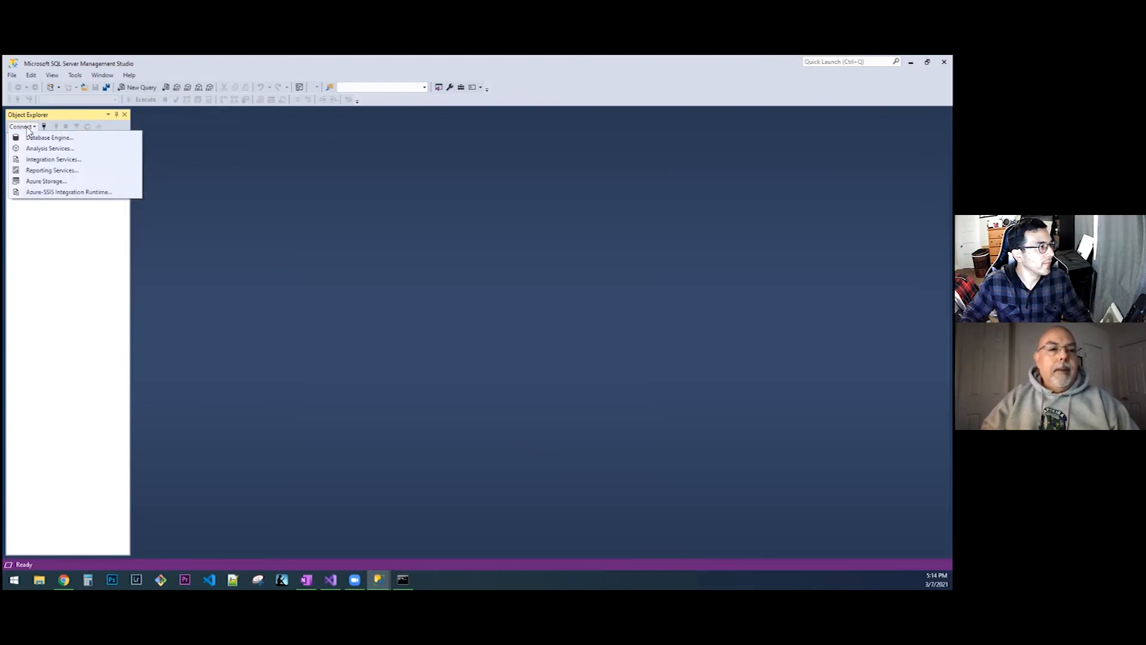
left_click(41, 140)
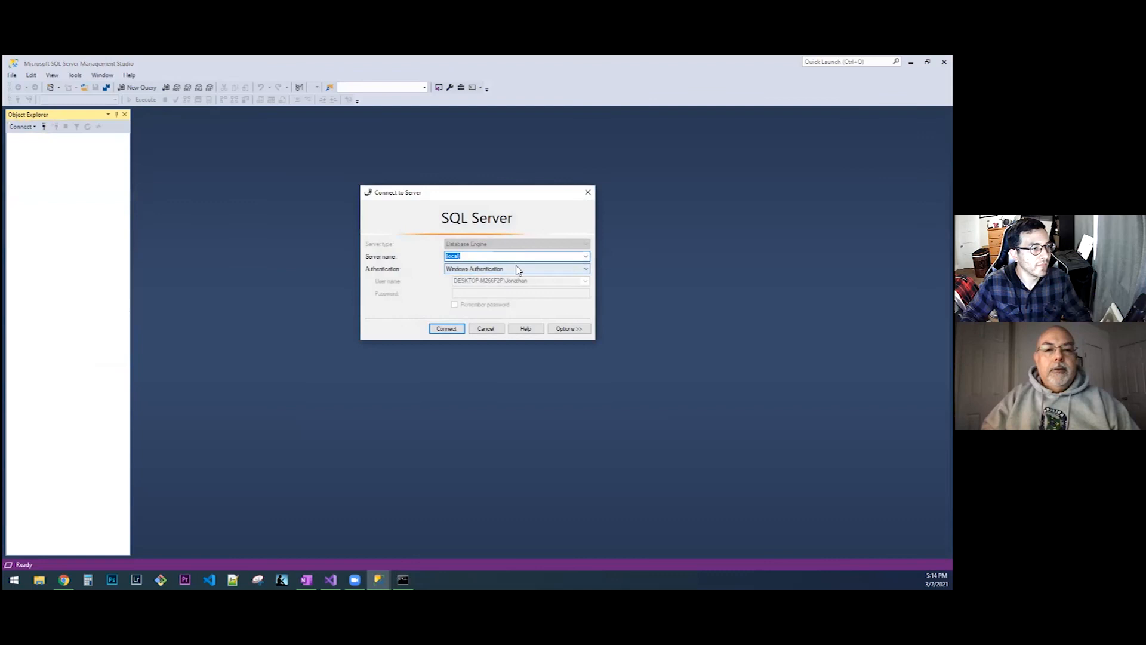
left_click(517, 268)
left_click(507, 284)
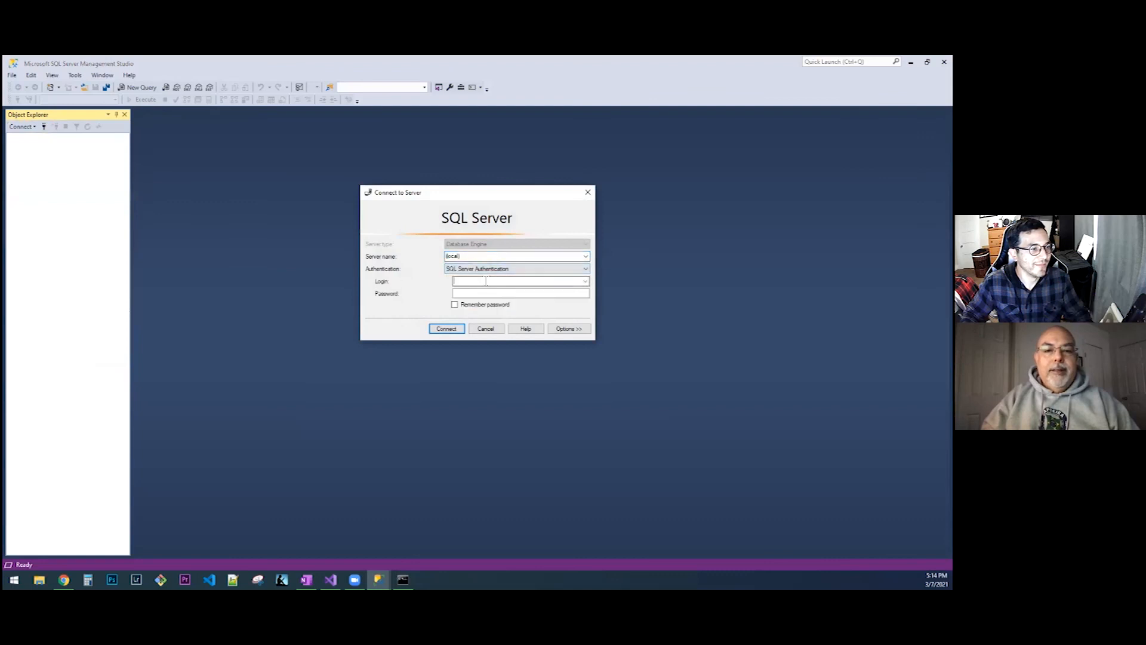
left_click(474, 291)
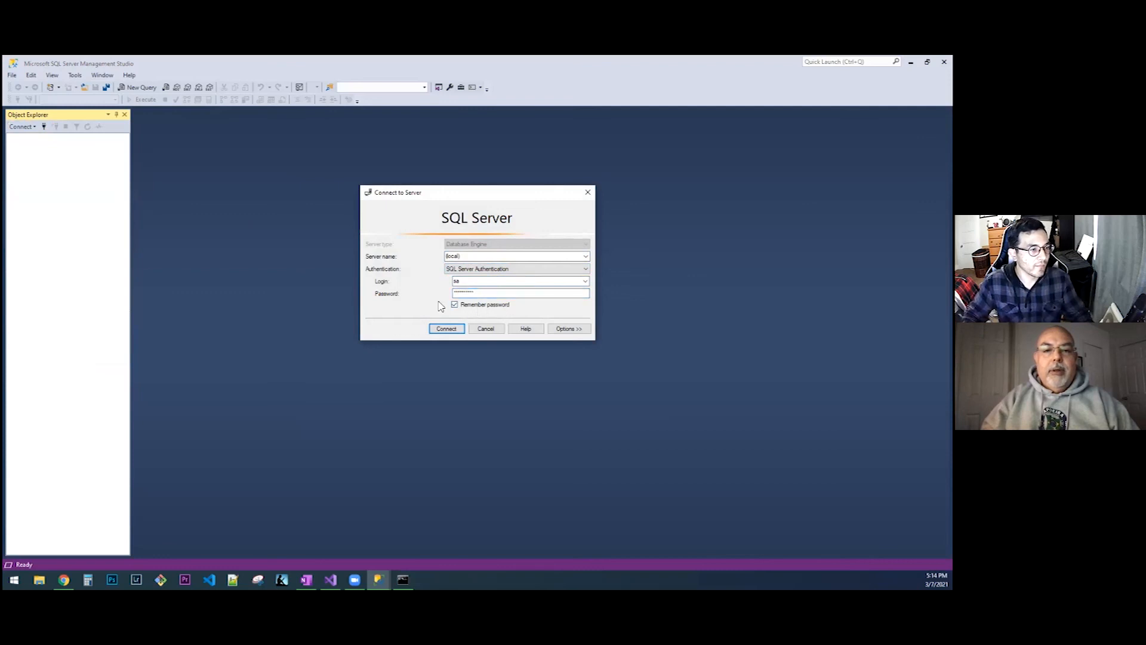
left_click(446, 329)
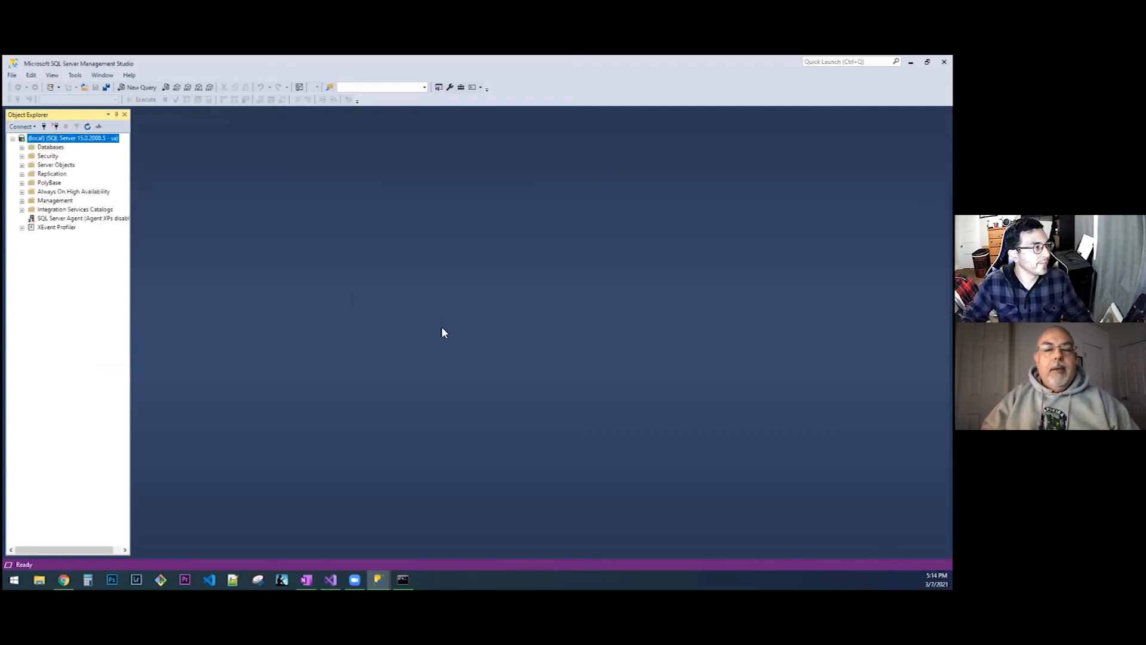